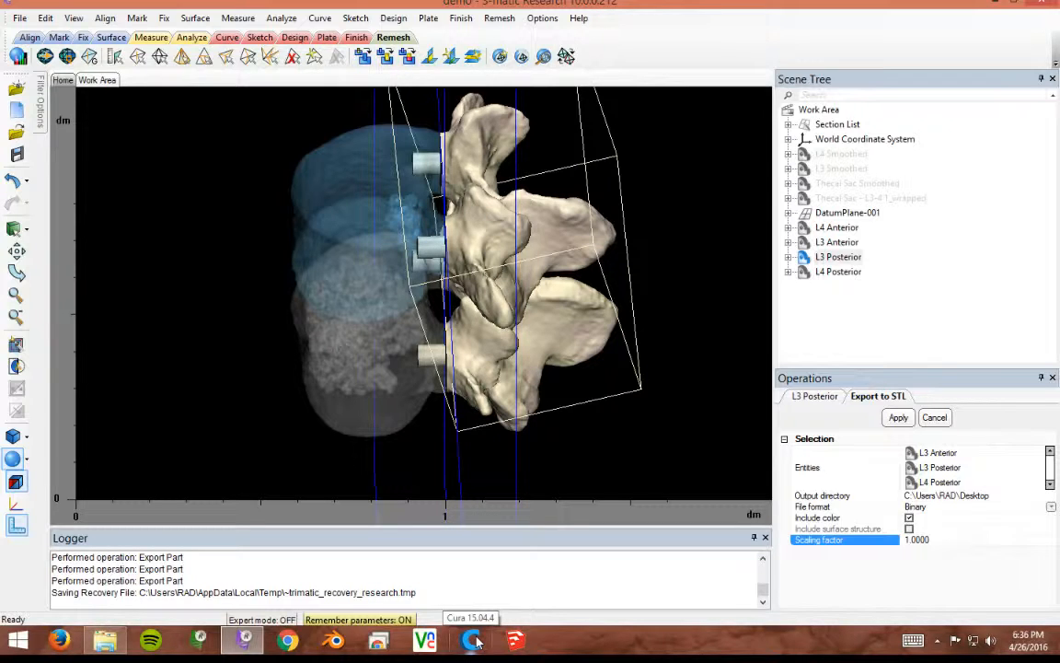
# Switch to the Cura slicing application
pyautogui.click(476, 641)
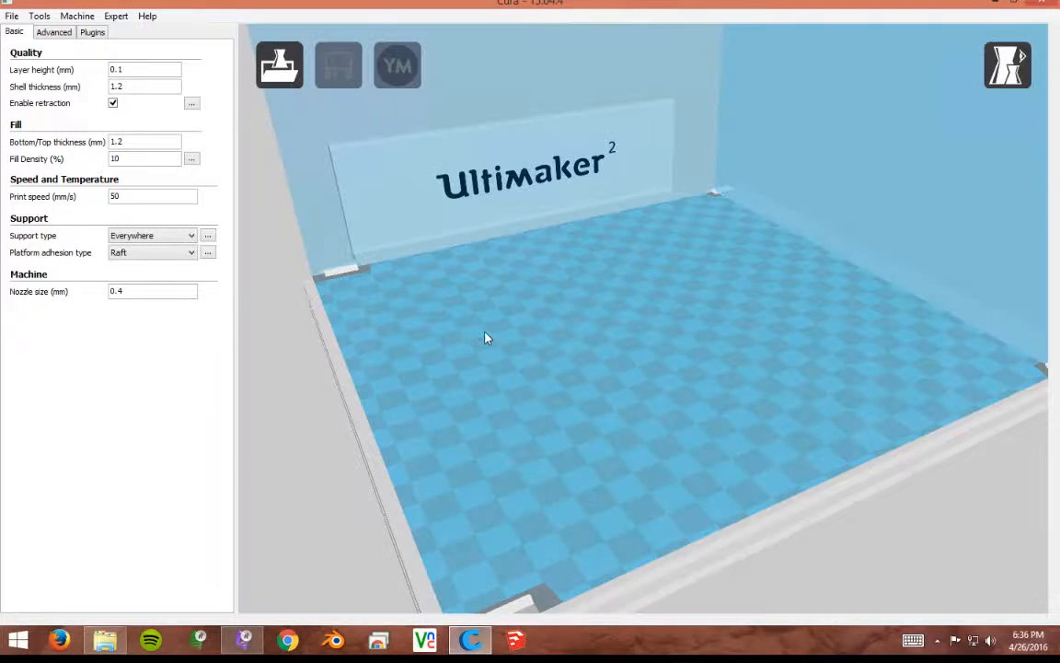
pyautogui.click(147, 16)
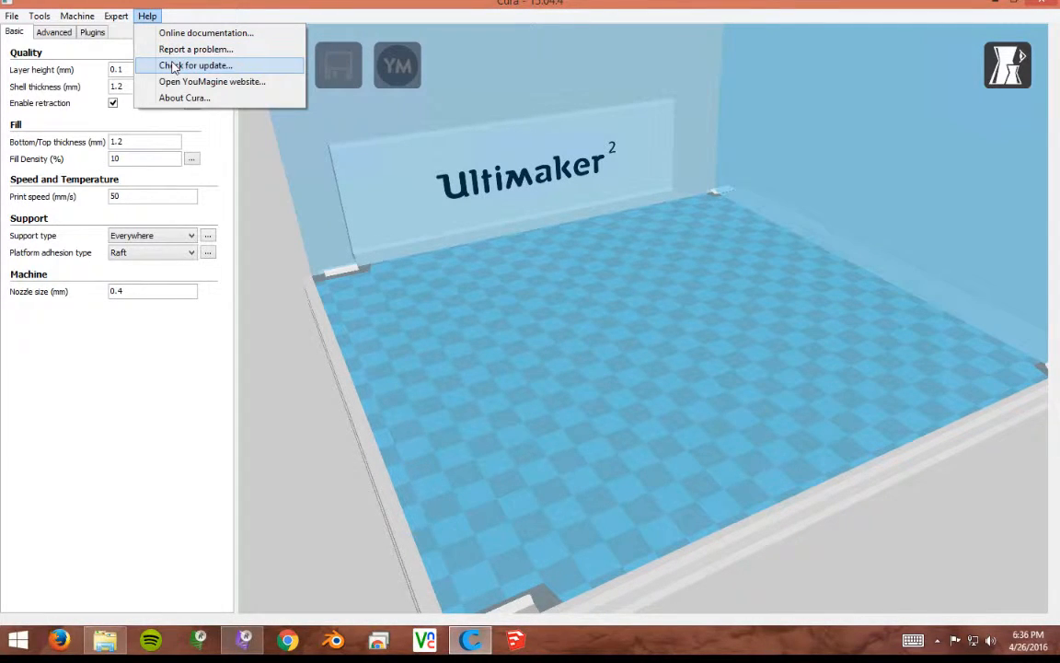
pyautogui.click(147, 17)
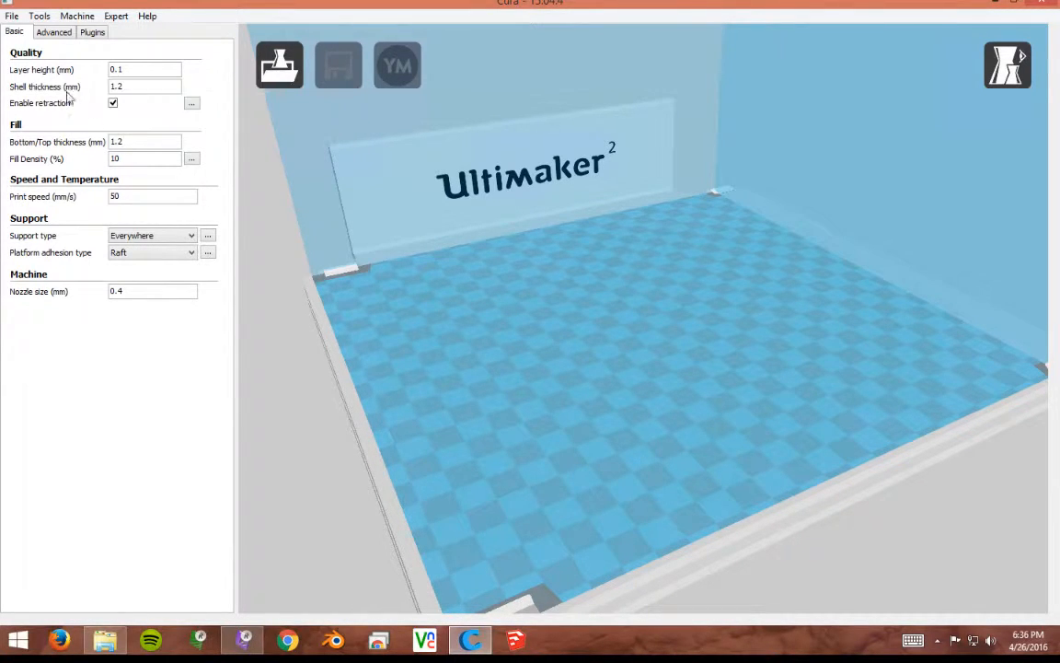
# Load L3 Anterior.stl, L3 Posterior.stl, L4 Anterior.stl and L4 Posterior.stl together from the Desktop folder
pyautogui.click(12, 17)
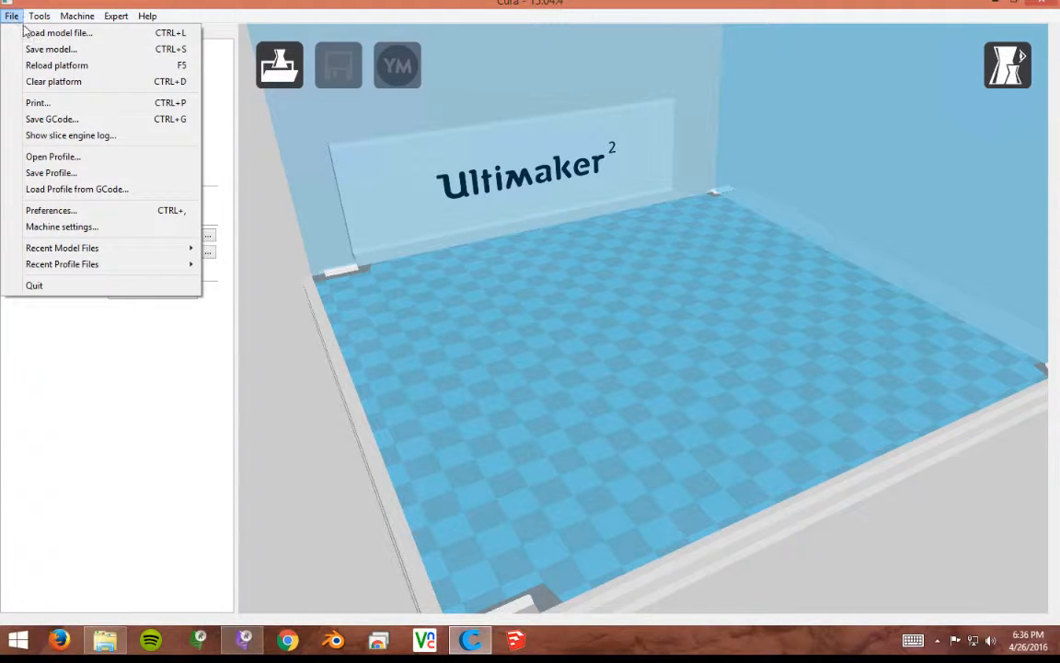
pyautogui.click(27, 34)
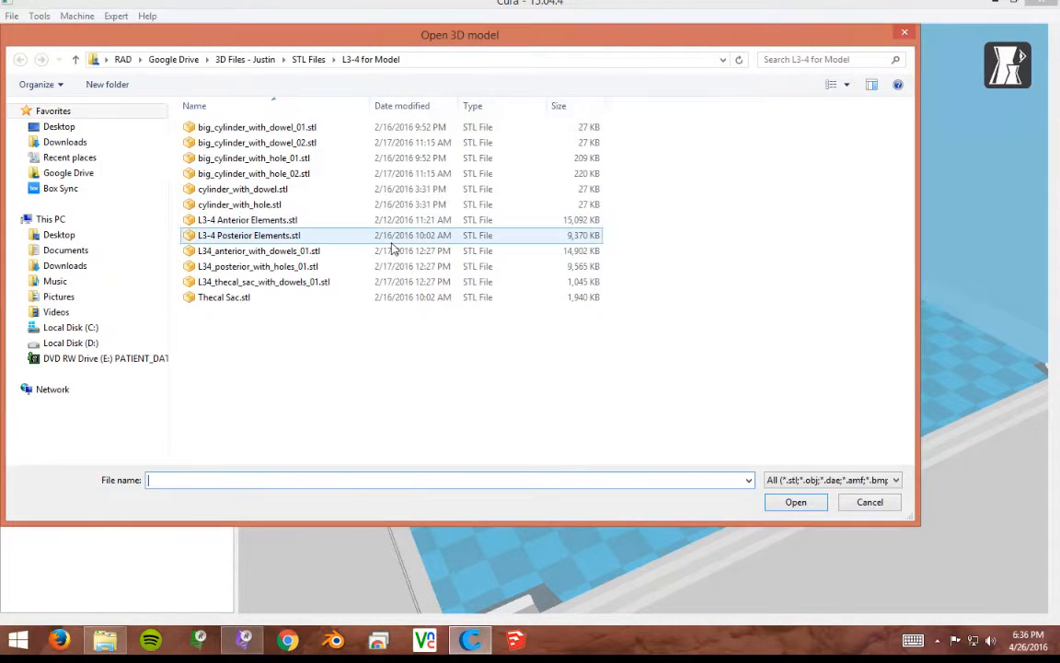
pyautogui.click(85, 143)
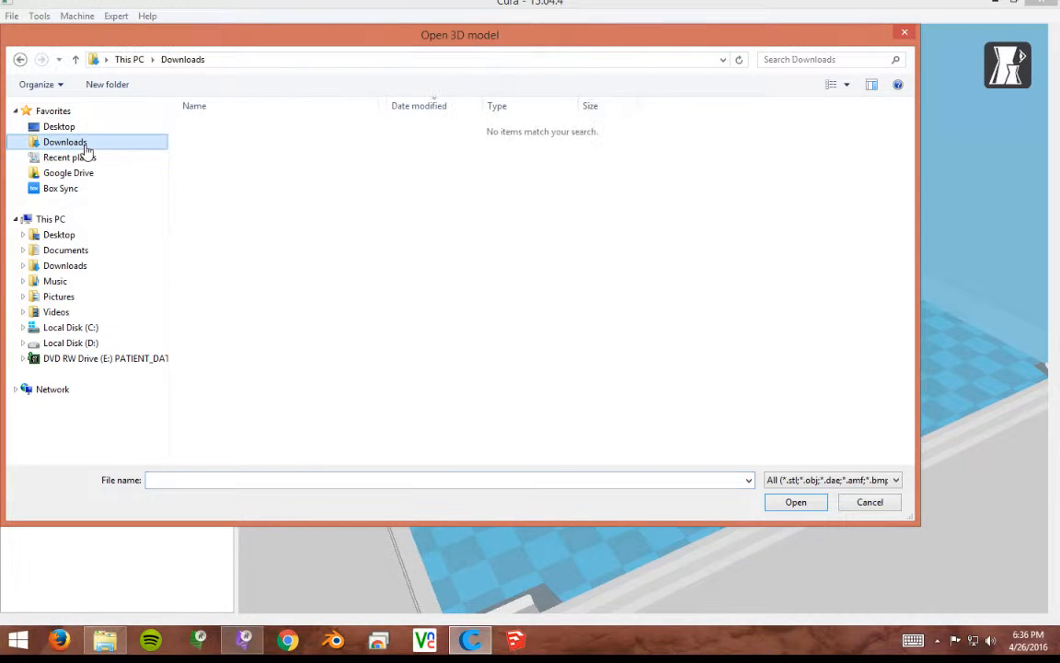
pyautogui.click(81, 126)
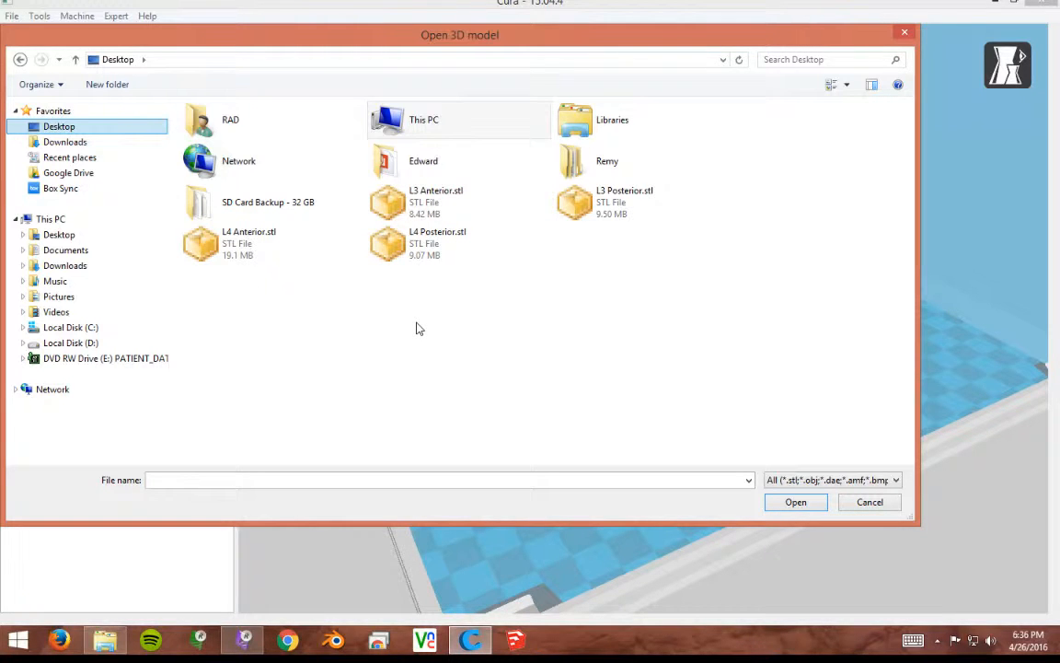
pyautogui.click(426, 218)
pyautogui.keyDown('ctrl'); pyautogui.moveTo(585, 294); pyautogui.dragTo(443, 246); pyautogui.keyUp('ctrl')
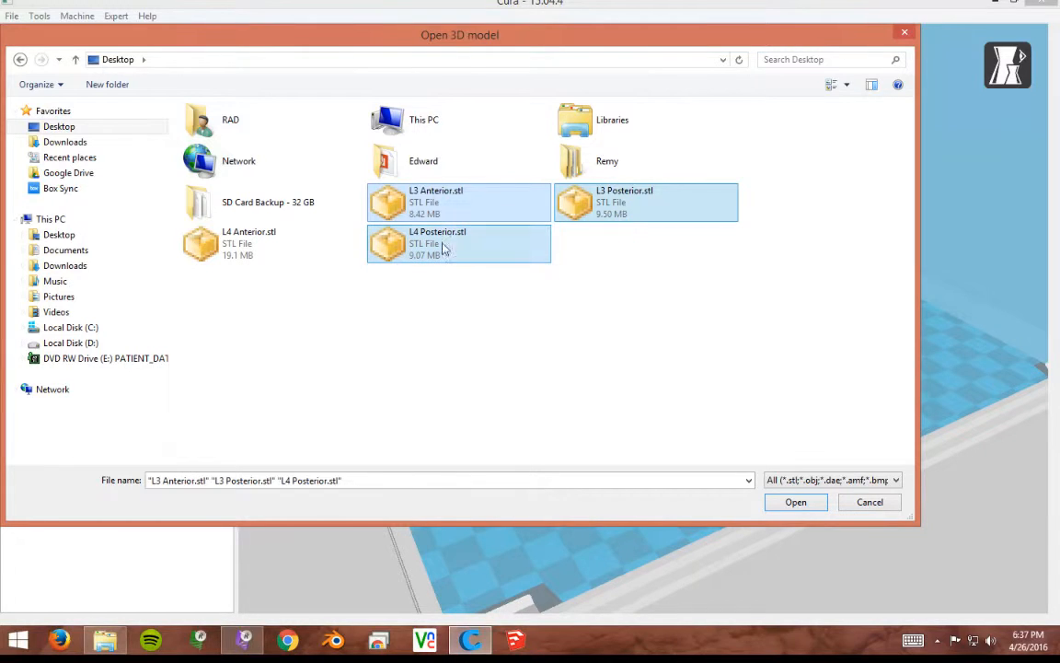
pyautogui.keyDown('ctrl'); pyautogui.click(264, 242); pyautogui.keyUp('ctrl')
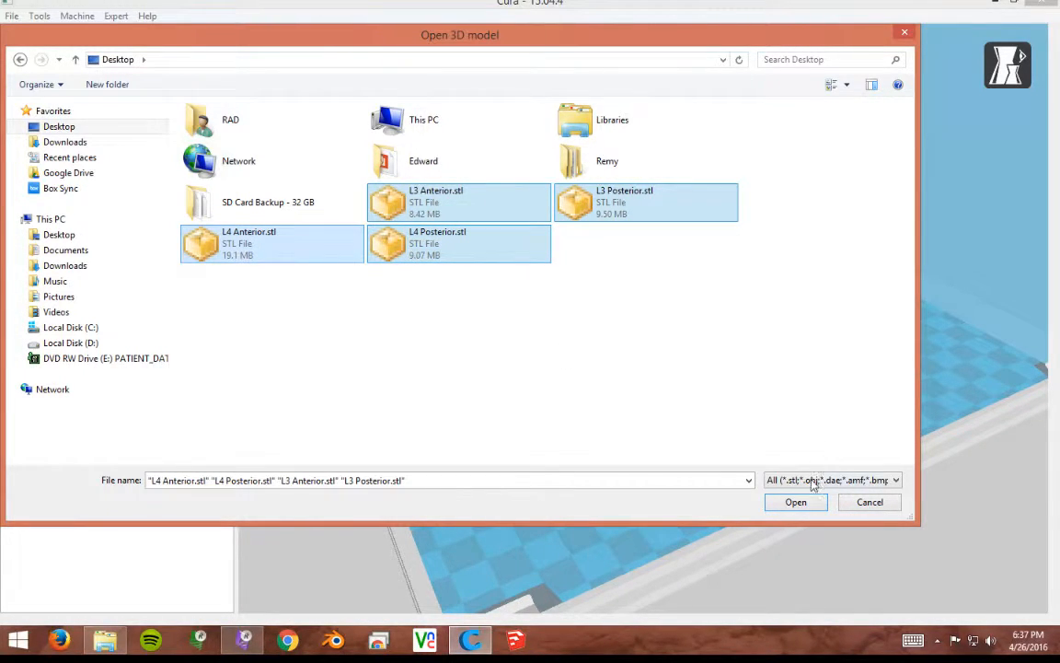
pyautogui.click(796, 501)
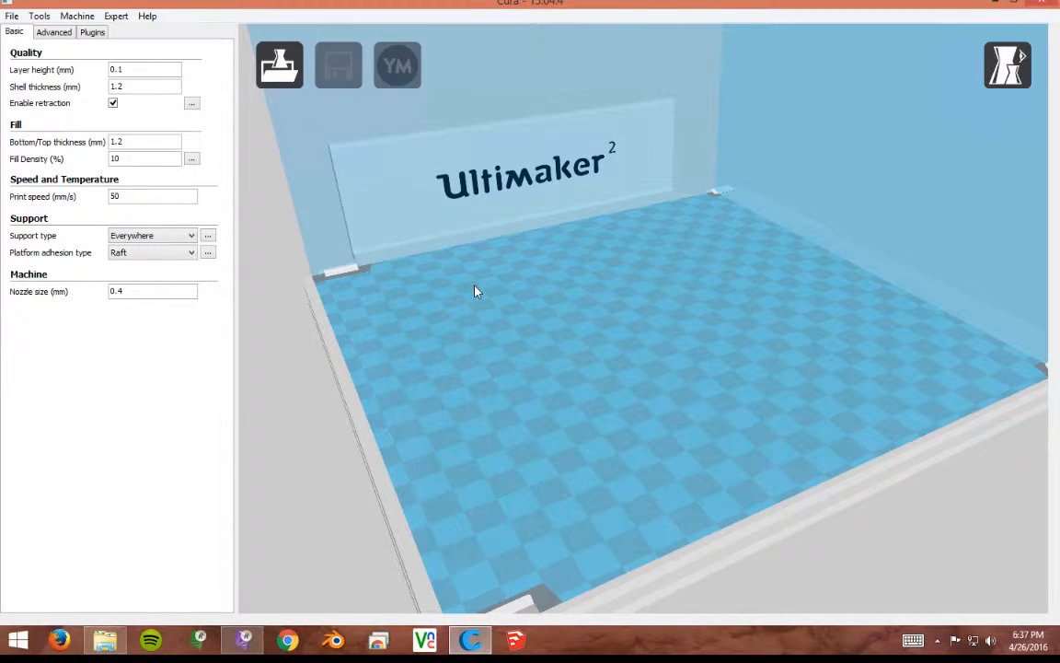
# Check the print-sequence options and examine the orientation of the four vertebra parts on the build platform from several angles
pyautogui.click(41, 19)
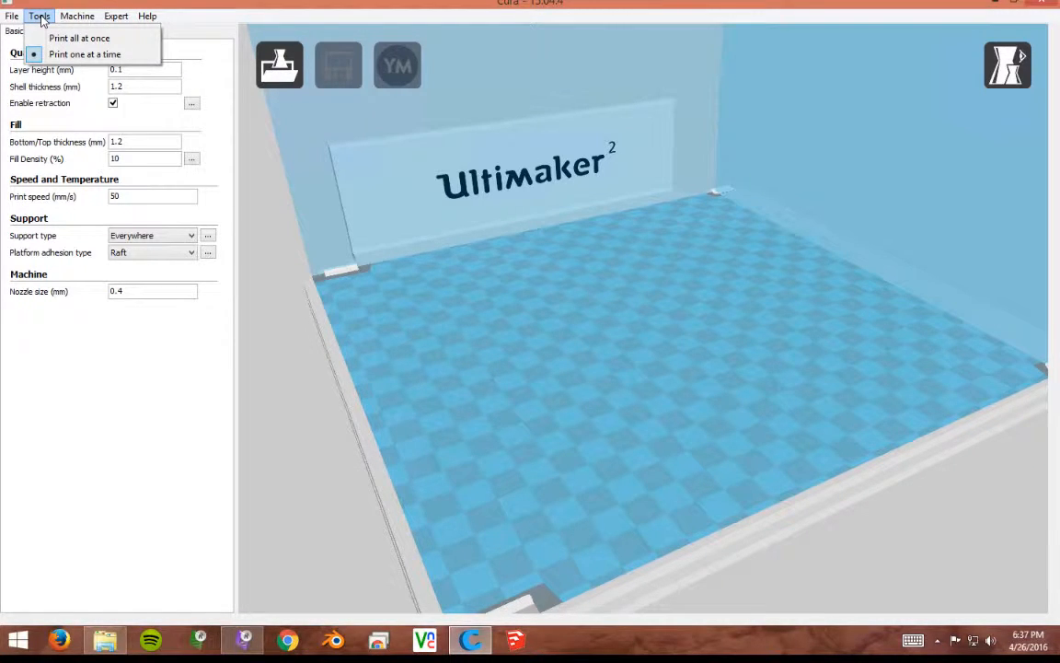
pyautogui.click(41, 19)
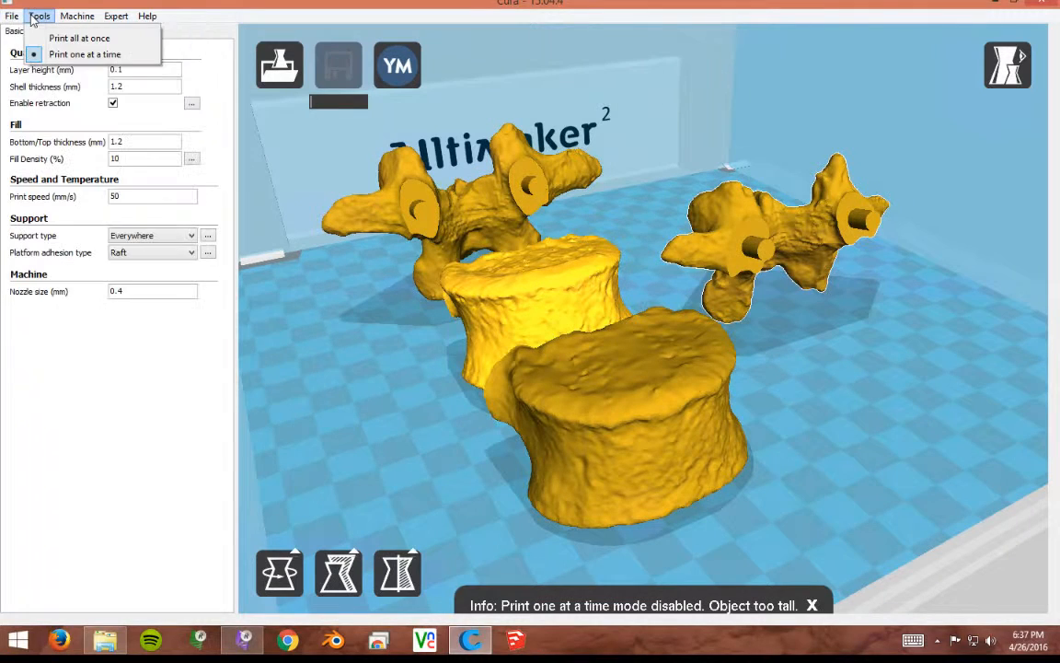
pyautogui.click(34, 18)
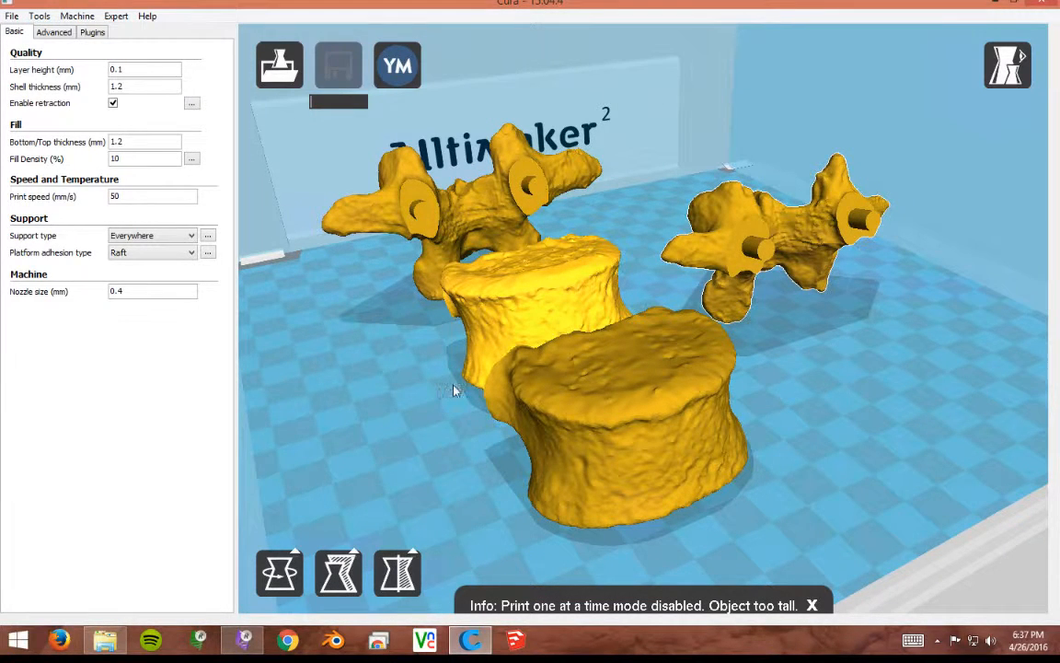
pyautogui.moveTo(485, 377); pyautogui.dragTo(442, 421, button='right')
pyautogui.moveTo(512, 366); pyautogui.dragTo(518, 384, button='right')
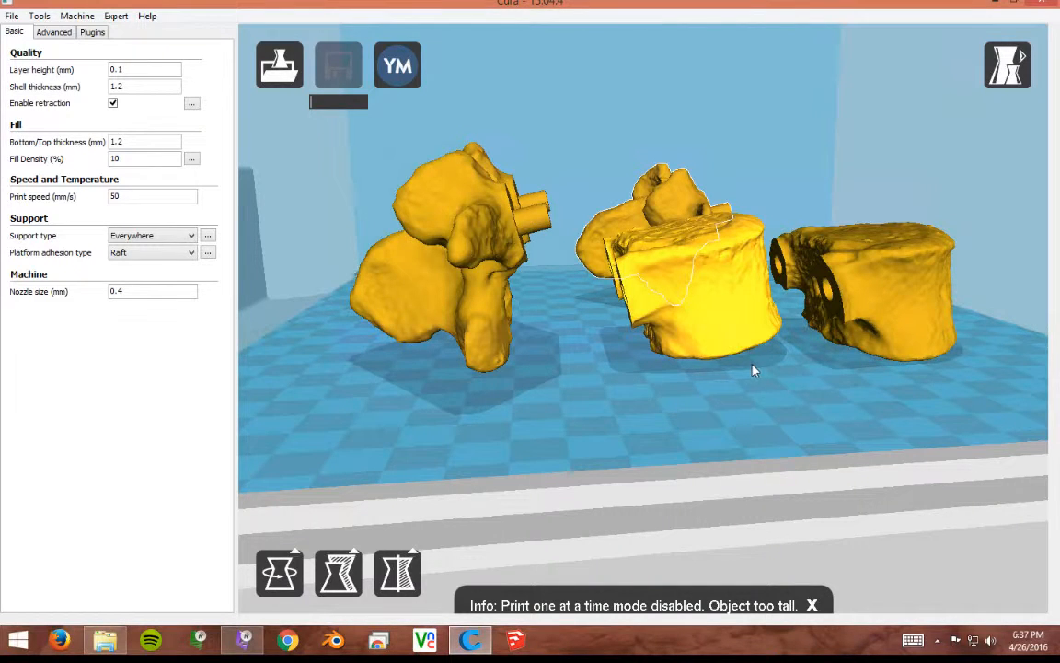
pyautogui.moveTo(735, 402)
pyautogui.mouseDown(button='right')
pyautogui.moveTo(724, 412)
pyautogui.moveTo(762, 372)
pyautogui.moveTo(739, 393)
pyautogui.mouseUp(button='right')
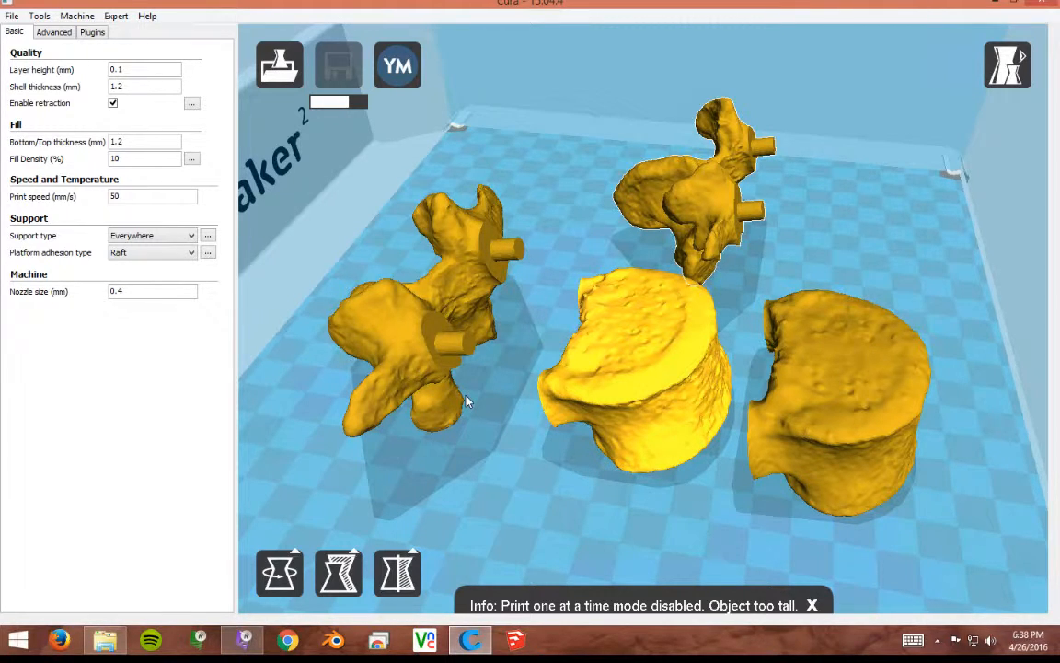
pyautogui.click(706, 208)
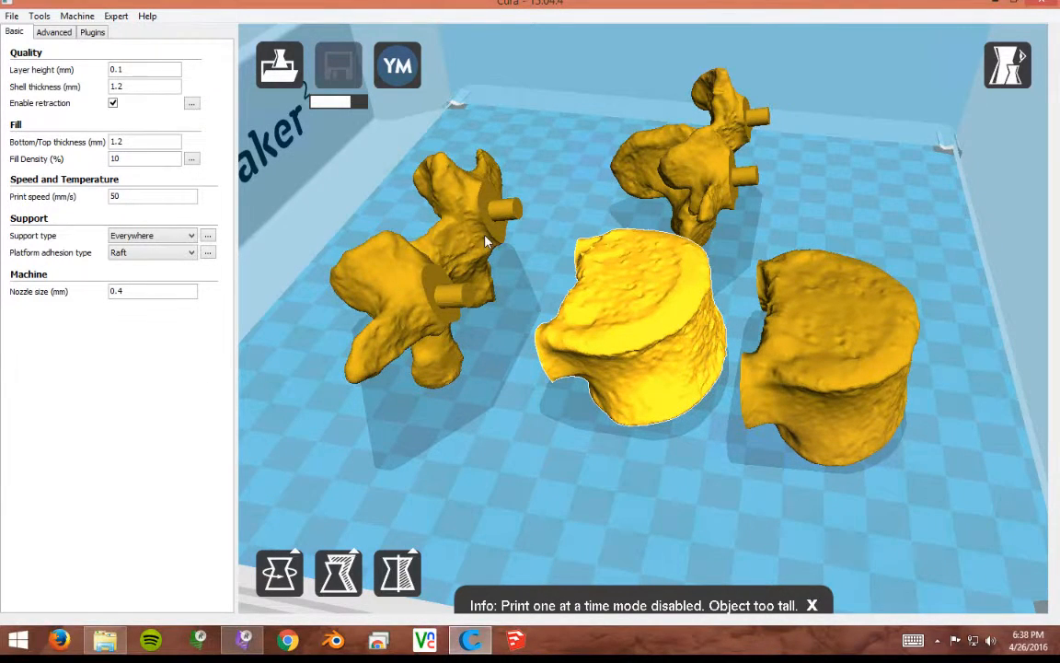
pyautogui.click(280, 570)
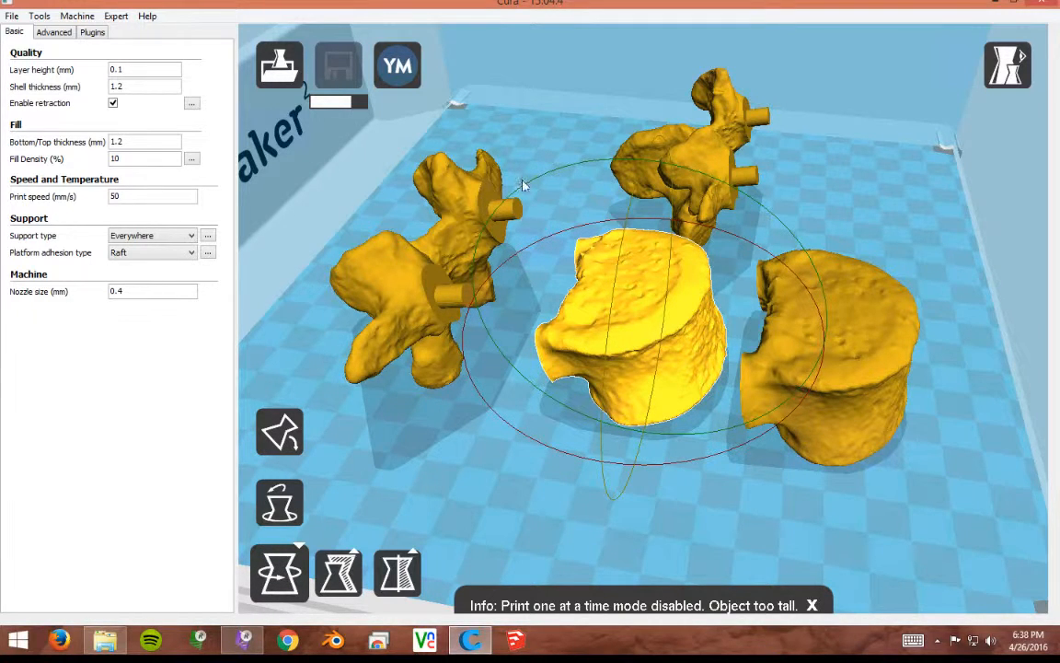
# Clear the build platform and load only L3 Anterior.stl from the Desktop
pyautogui.click(12, 16)
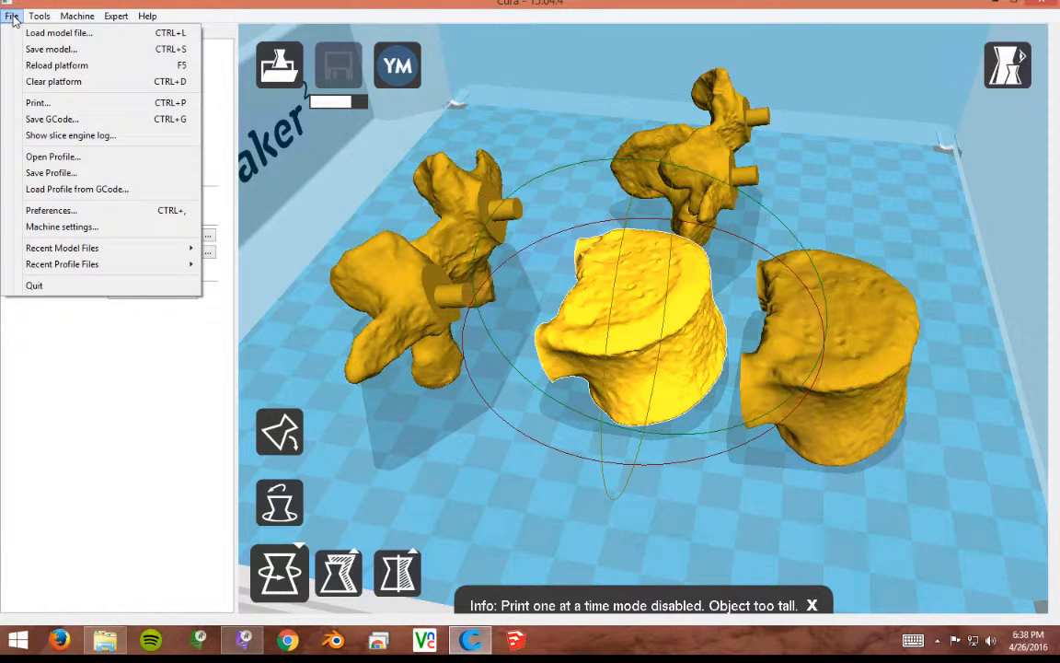
pyautogui.click(41, 82)
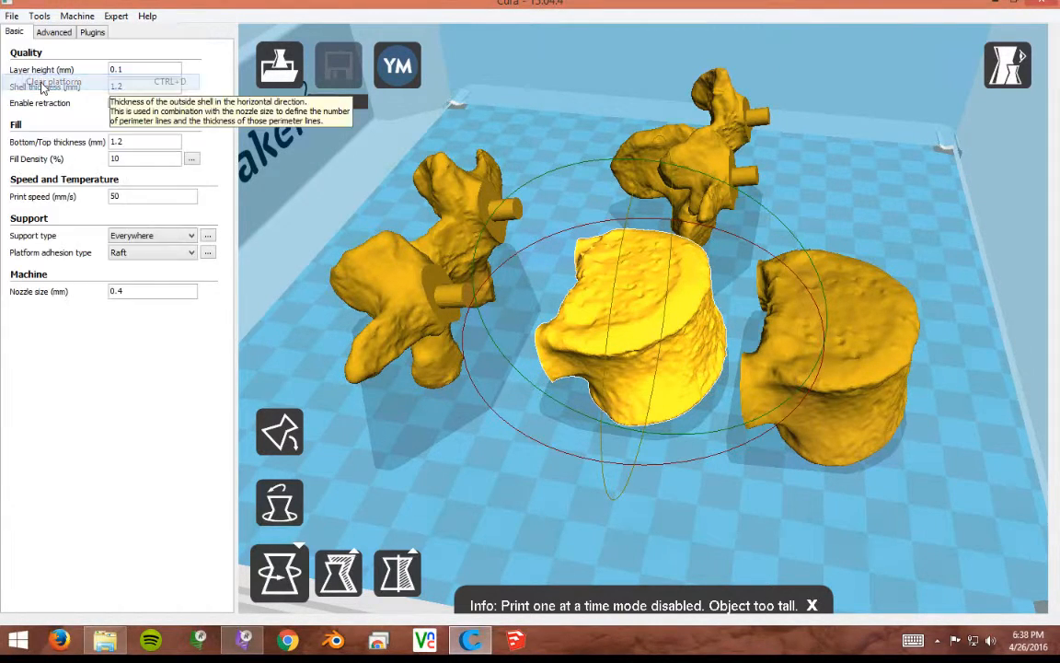
pyautogui.click(12, 16)
pyautogui.click(30, 33)
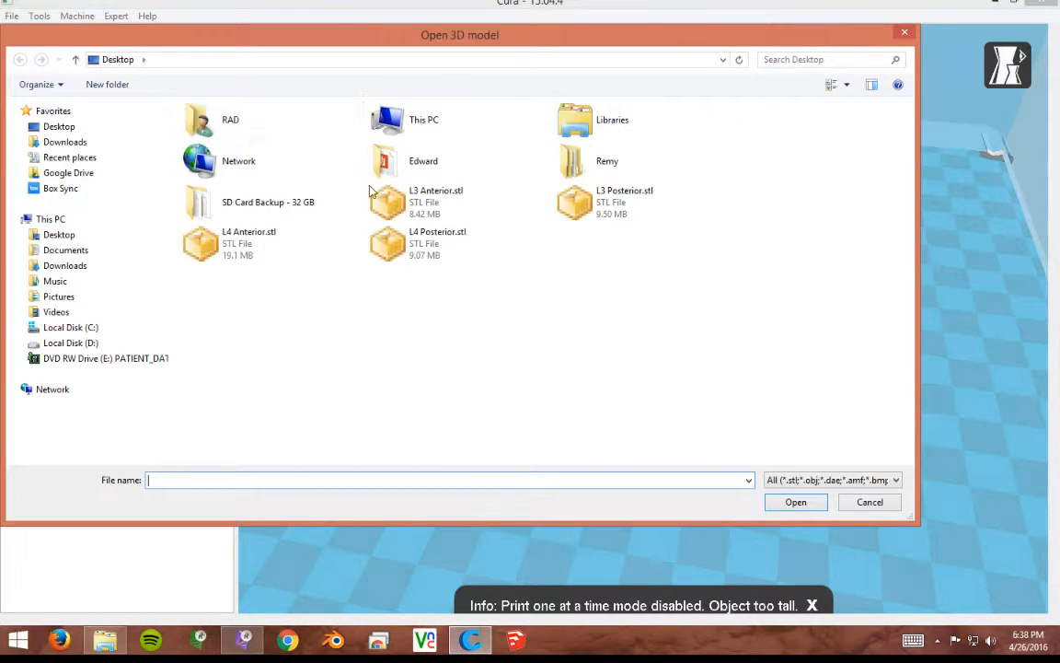
pyautogui.click(443, 211)
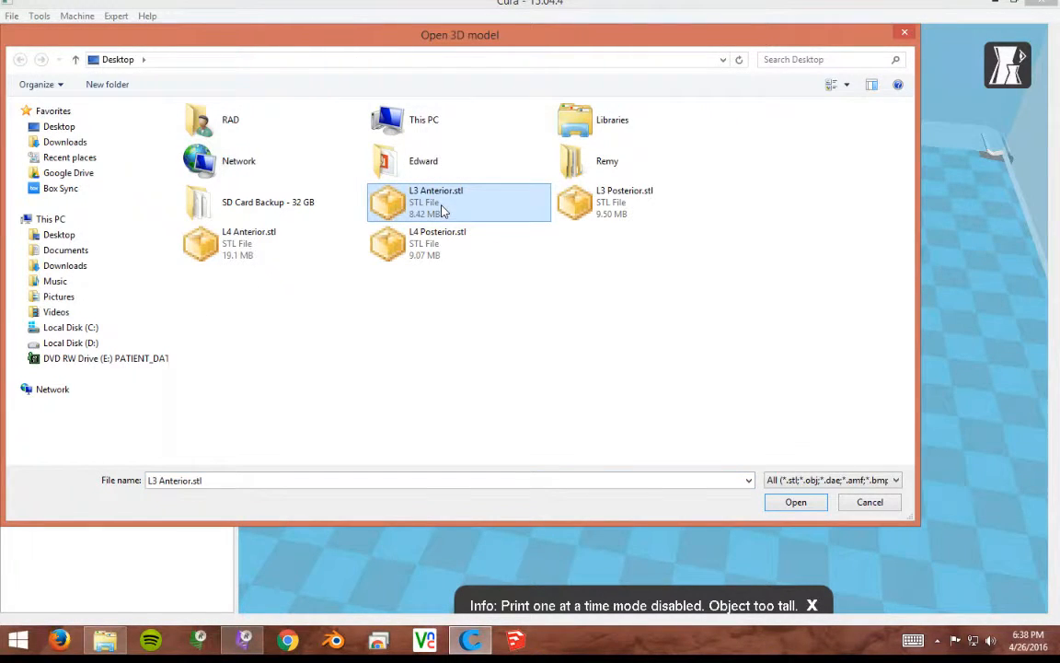
pyautogui.click(794, 503)
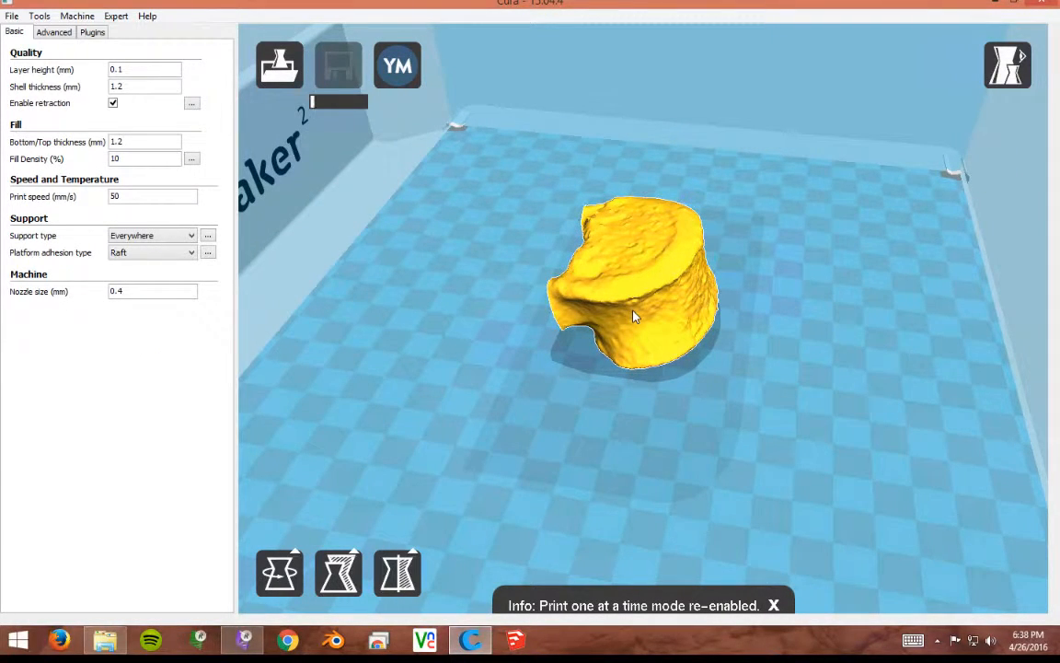
# Move the L3 anterior part towards the side of the platform and rotate it 105° so its peg holes face upward
pyautogui.moveTo(575, 348); pyautogui.dragTo(688, 386)
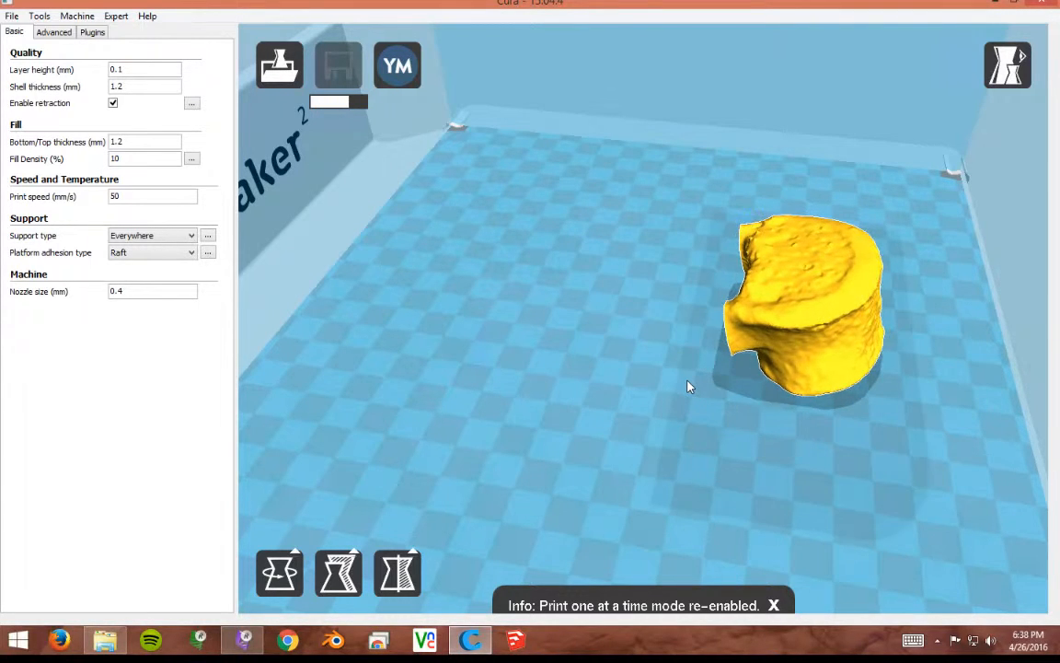
pyautogui.moveTo(610, 426)
pyautogui.mouseDown()
pyautogui.moveTo(684, 412)
pyautogui.moveTo(592, 430)
pyautogui.mouseUp()
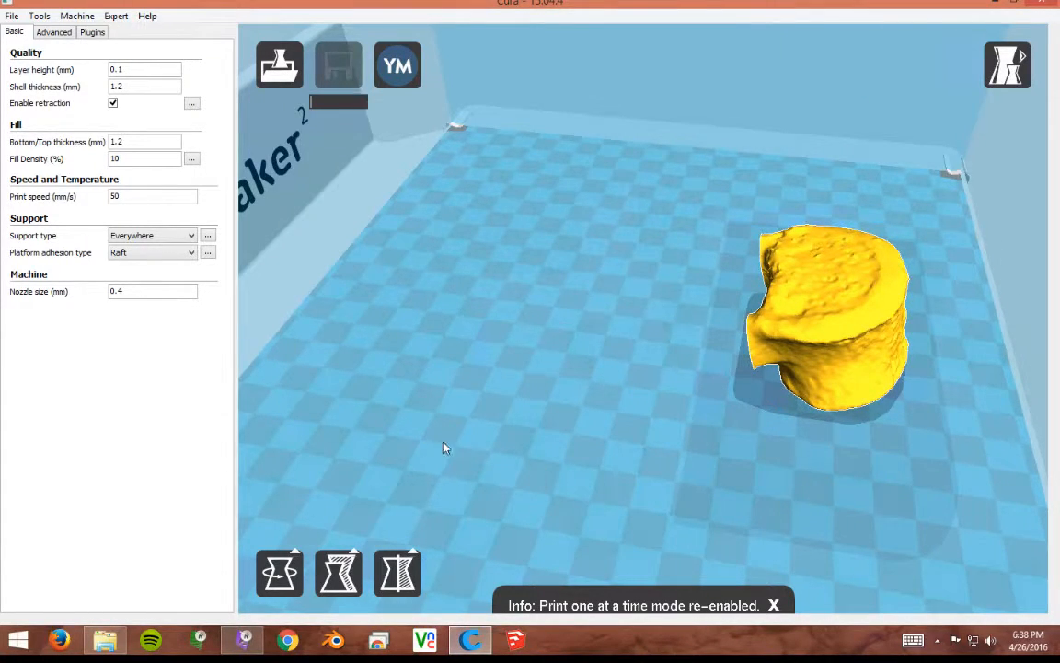
pyautogui.moveTo(444, 445); pyautogui.dragTo(554, 346, button='right')
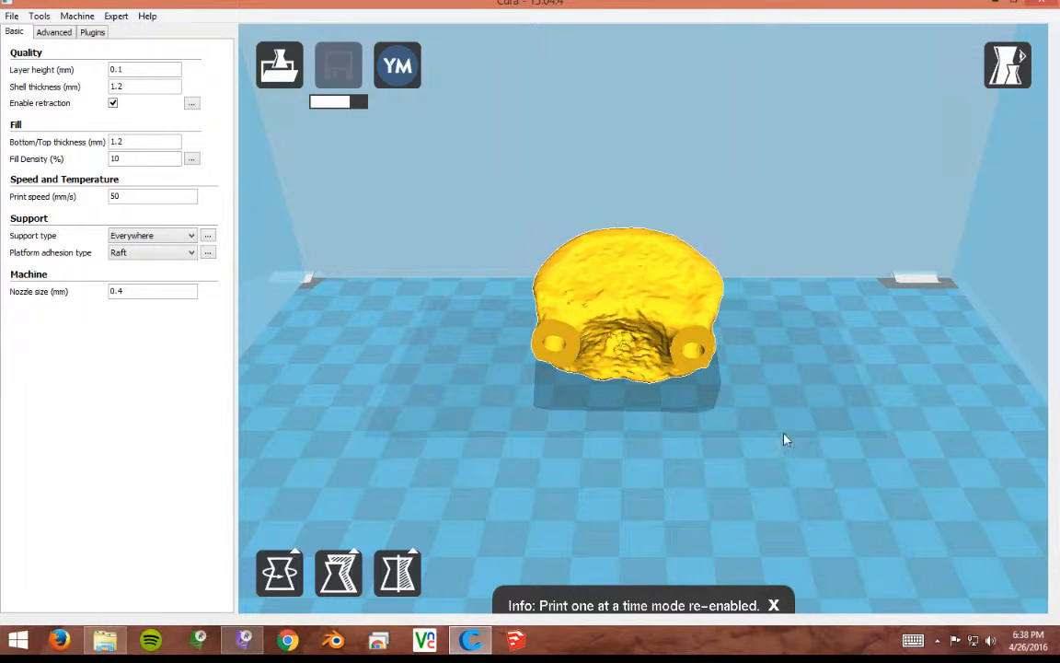
pyautogui.moveTo(751, 491); pyautogui.dragTo(692, 485, button='right')
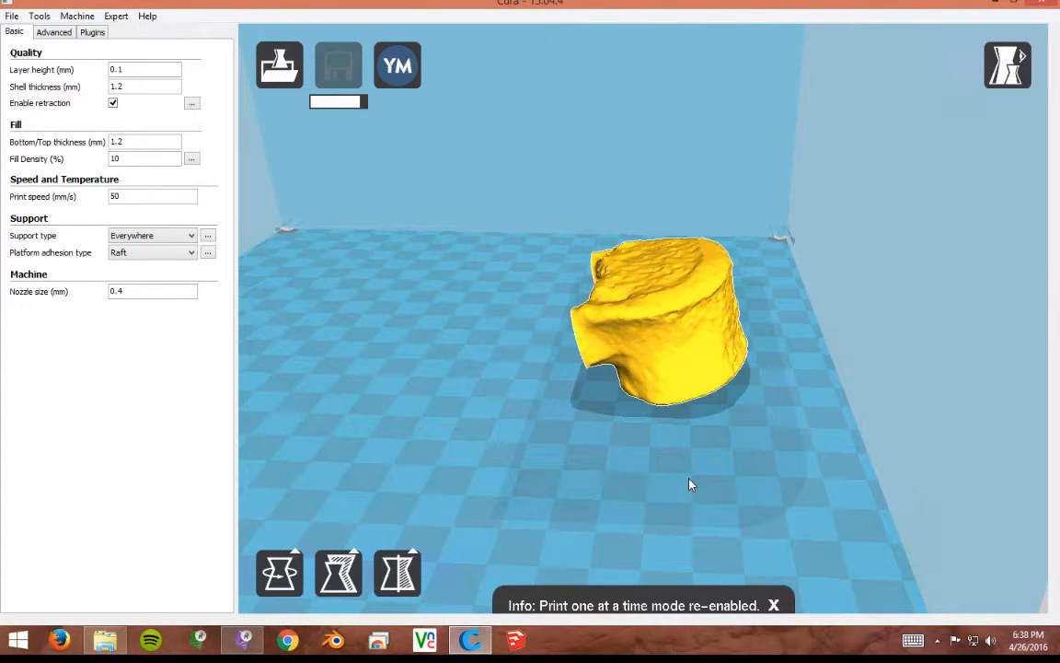
pyautogui.click(280, 573)
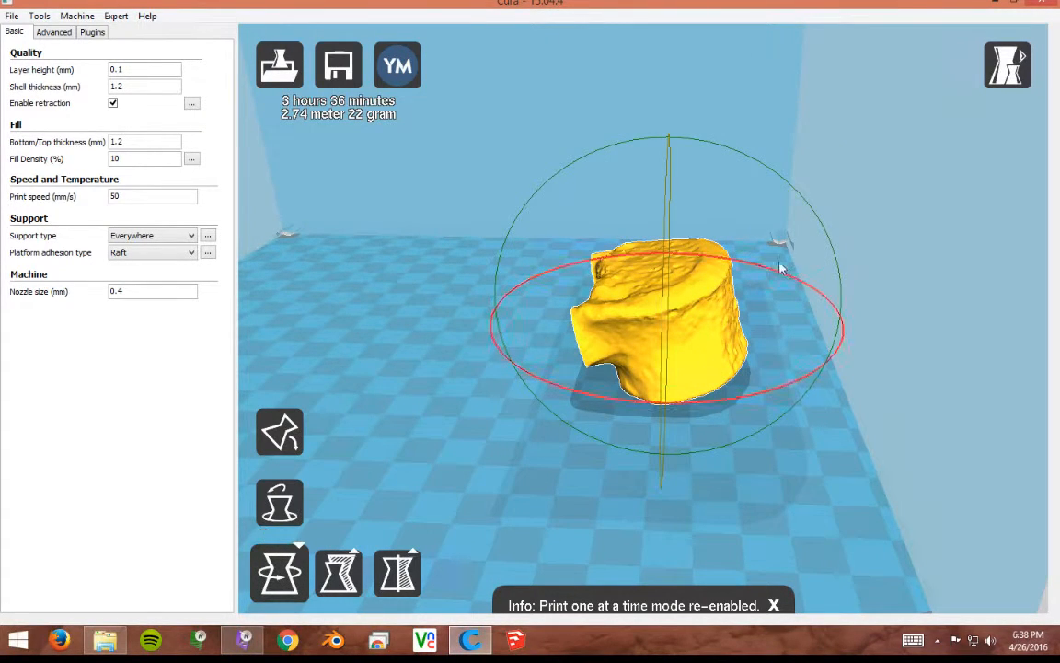
pyautogui.moveTo(824, 227); pyautogui.dragTo(704, 427)
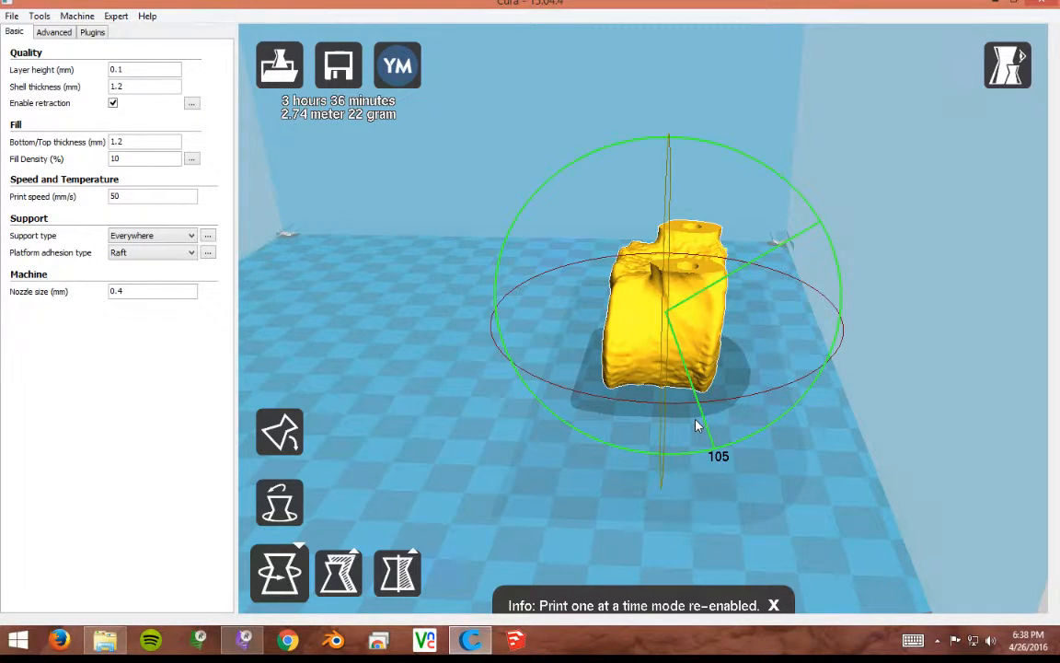
pyautogui.moveTo(794, 428); pyautogui.dragTo(792, 429)
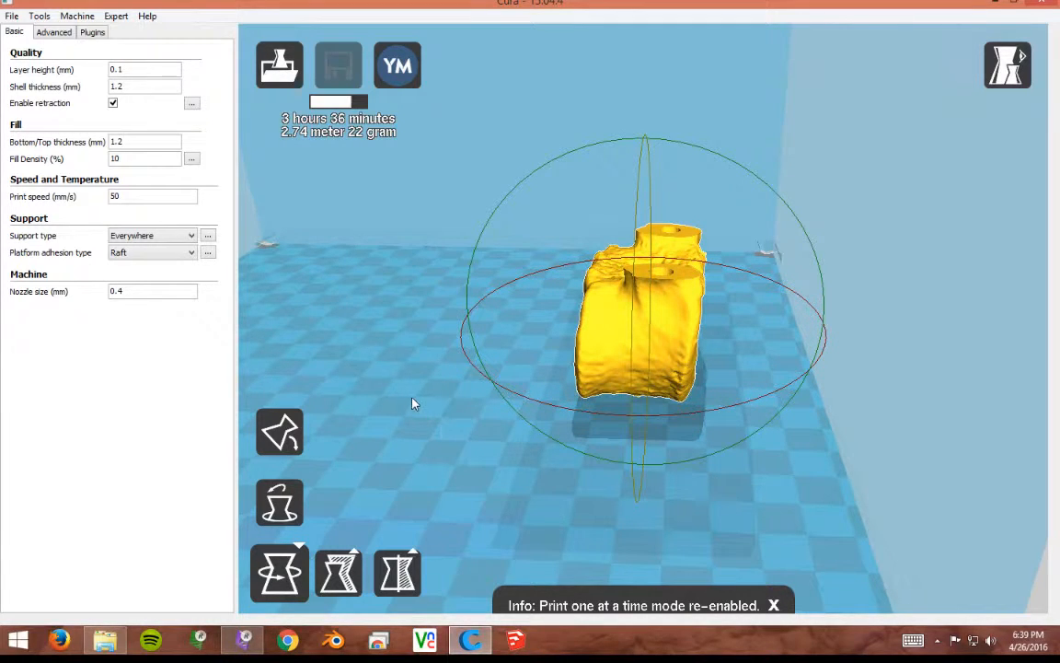
# Load L3 Posterior.stl from the Desktop onto the platform beside the anterior part
pyautogui.click(12, 16)
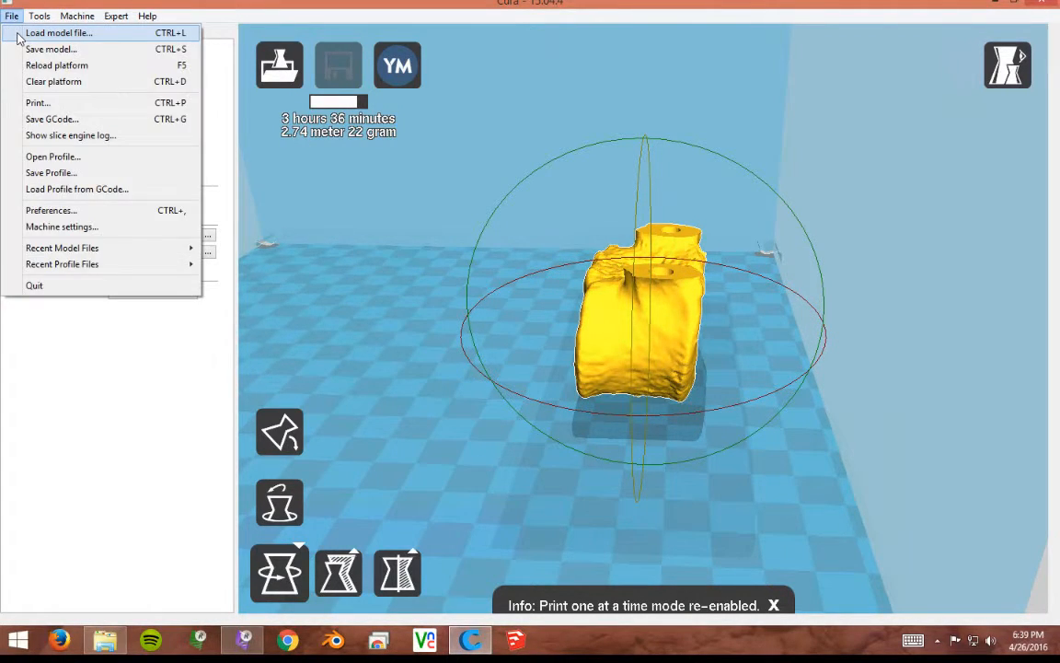
pyautogui.click(493, 233)
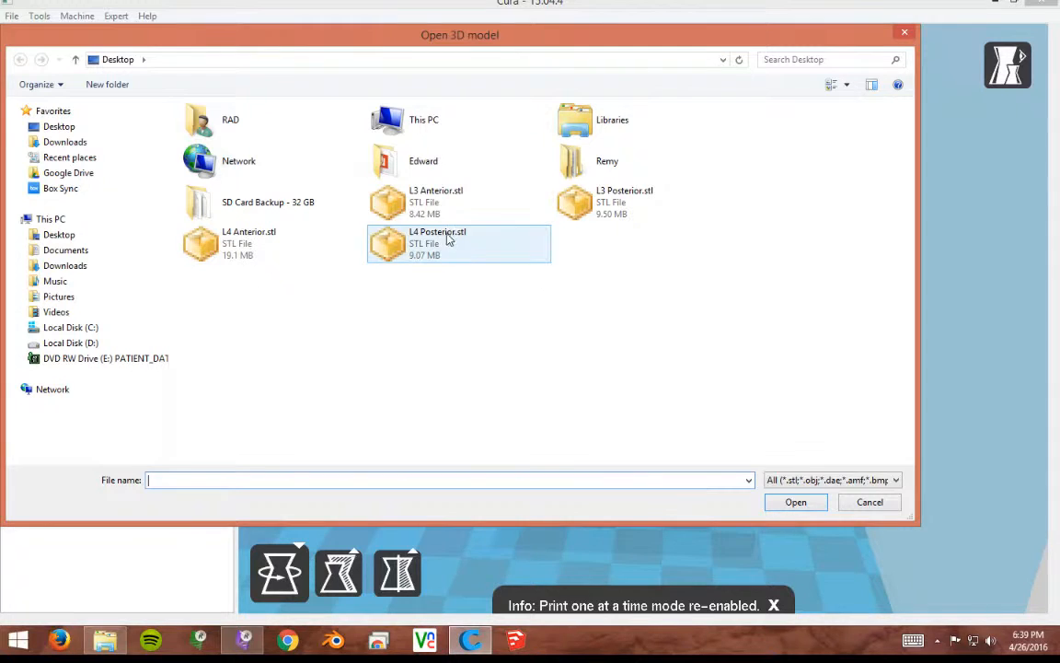
pyautogui.click(612, 202)
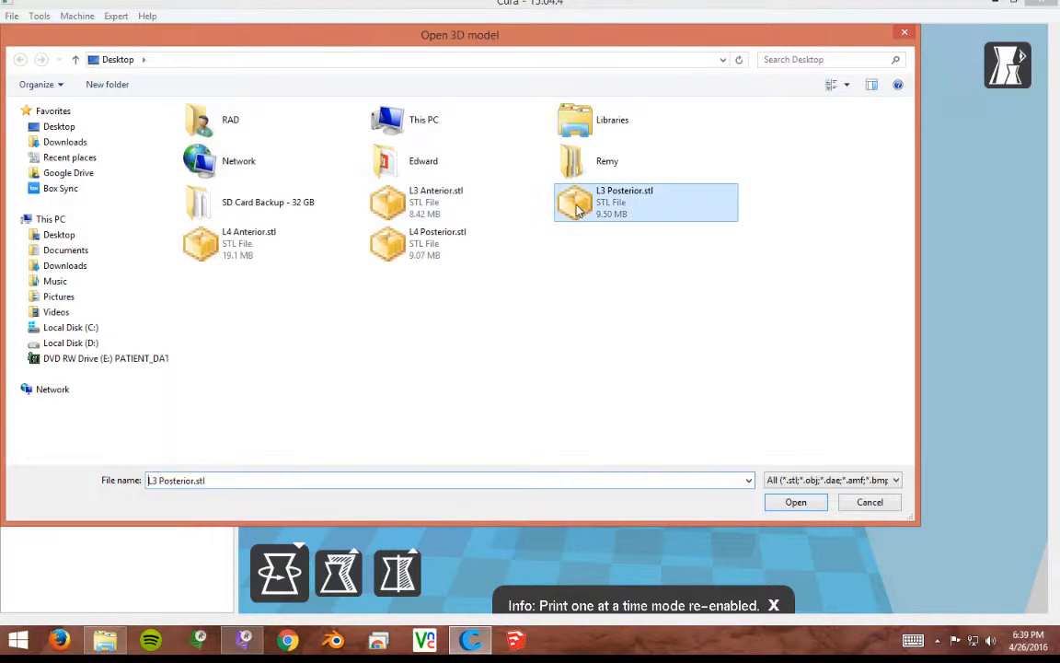
pyautogui.click(797, 502)
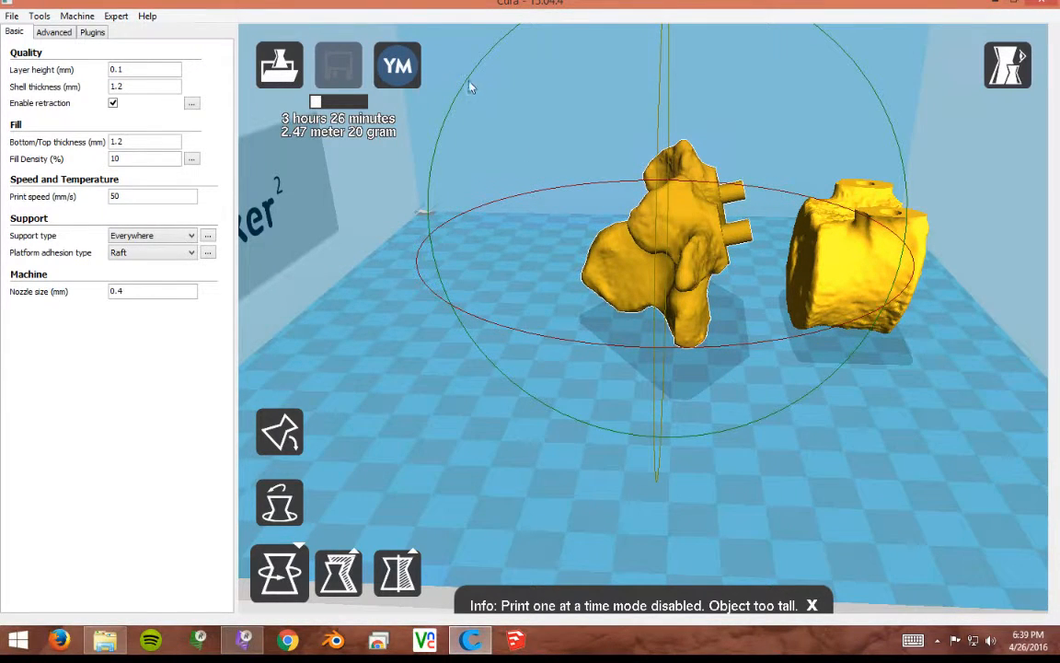
# Rotate the L3 posterior part about the green axis so its pegs point roughly upward
pyautogui.moveTo(444, 122); pyautogui.dragTo(514, 362)
pyautogui.scroll(-3, 773, 380)
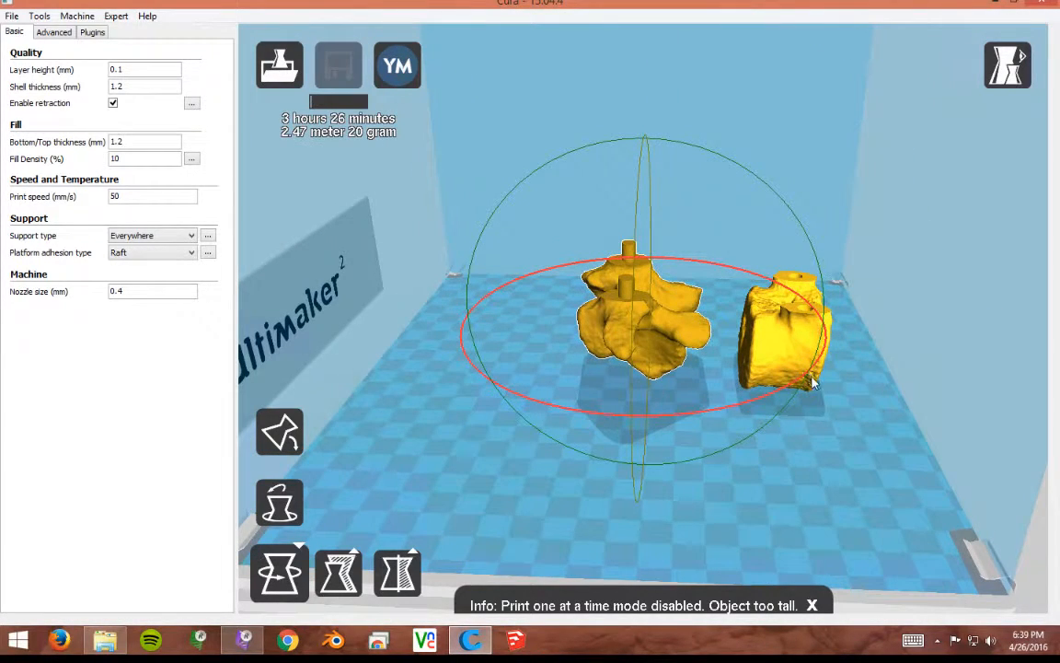
pyautogui.moveTo(684, 457); pyautogui.dragTo(708, 505)
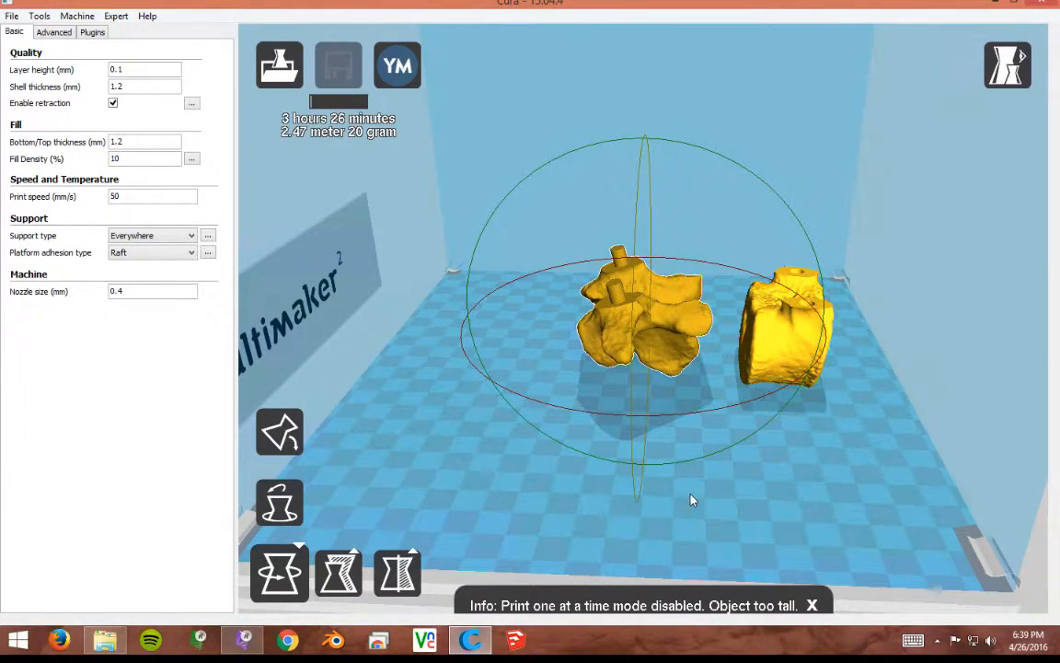
# Rotate the L3 posterior part slightly further about the green axis so both pegs stand vertical, and check it from several angles
pyautogui.moveTo(693, 497)
pyautogui.mouseDown(button='right')
pyautogui.moveTo(693, 478)
pyautogui.moveTo(693, 515)
pyautogui.mouseUp(button='right')
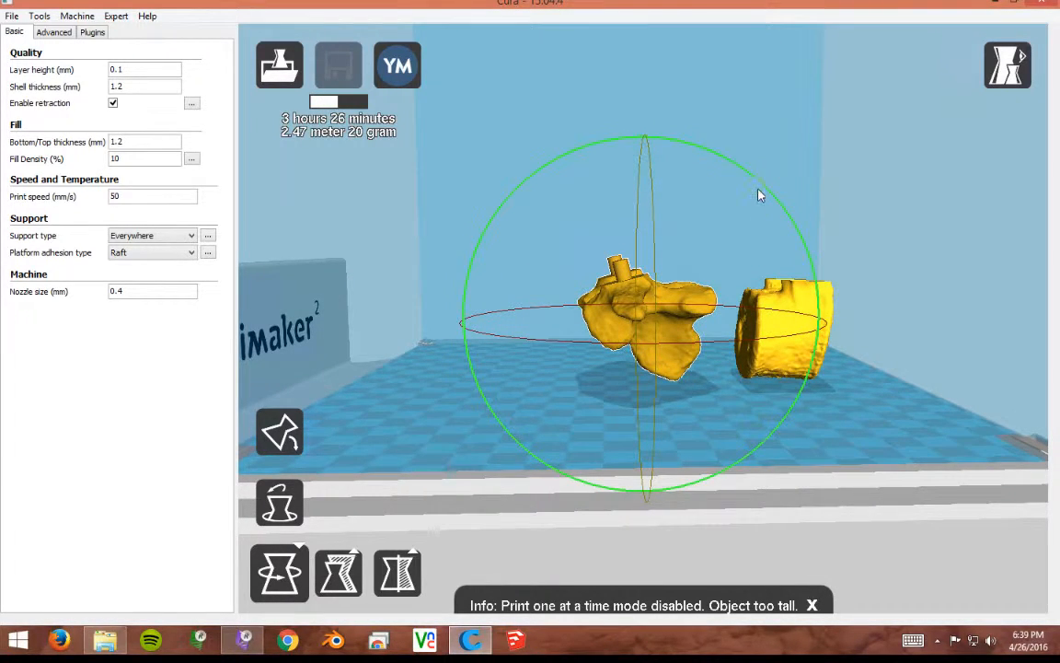
pyautogui.moveTo(776, 177); pyautogui.dragTo(804, 216)
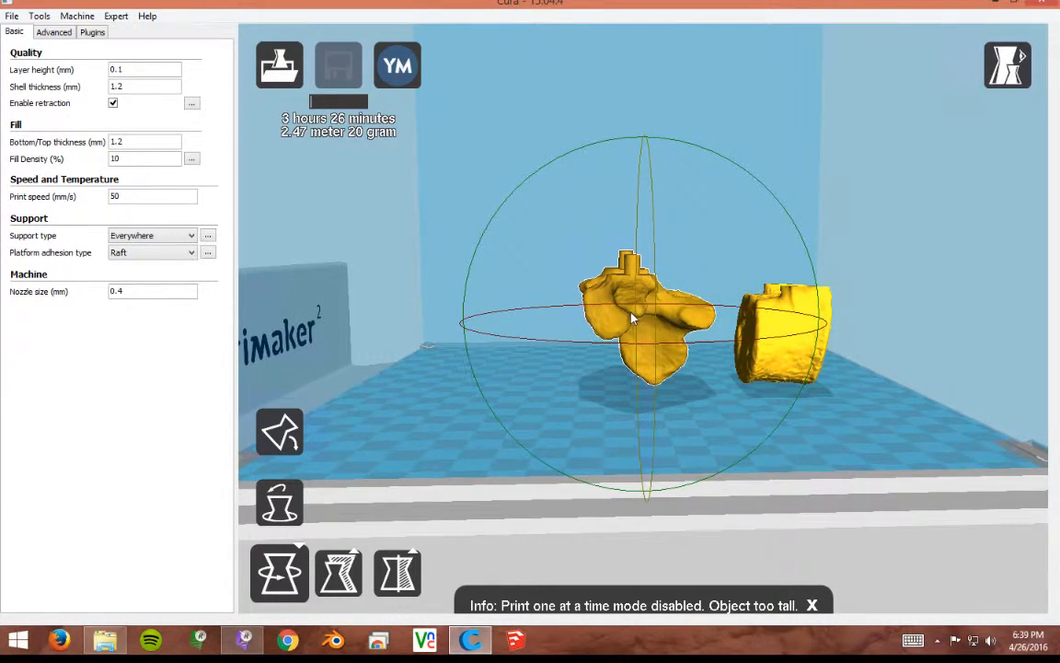
pyautogui.moveTo(456, 415); pyautogui.dragTo(541, 420, button='right')
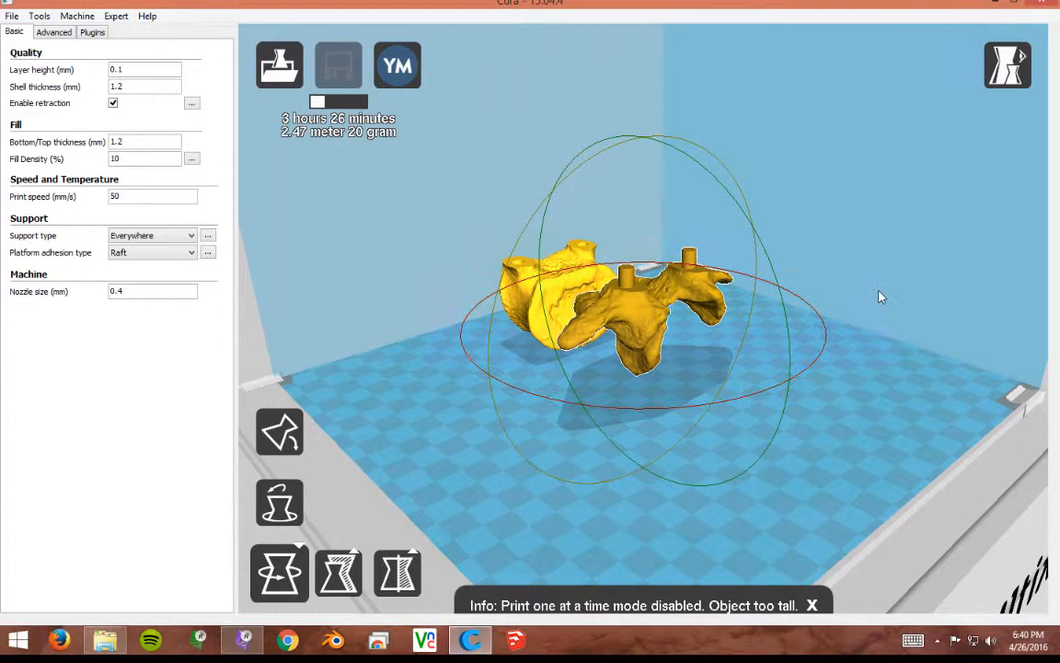
pyautogui.moveTo(855, 317); pyautogui.dragTo(737, 287, button='right')
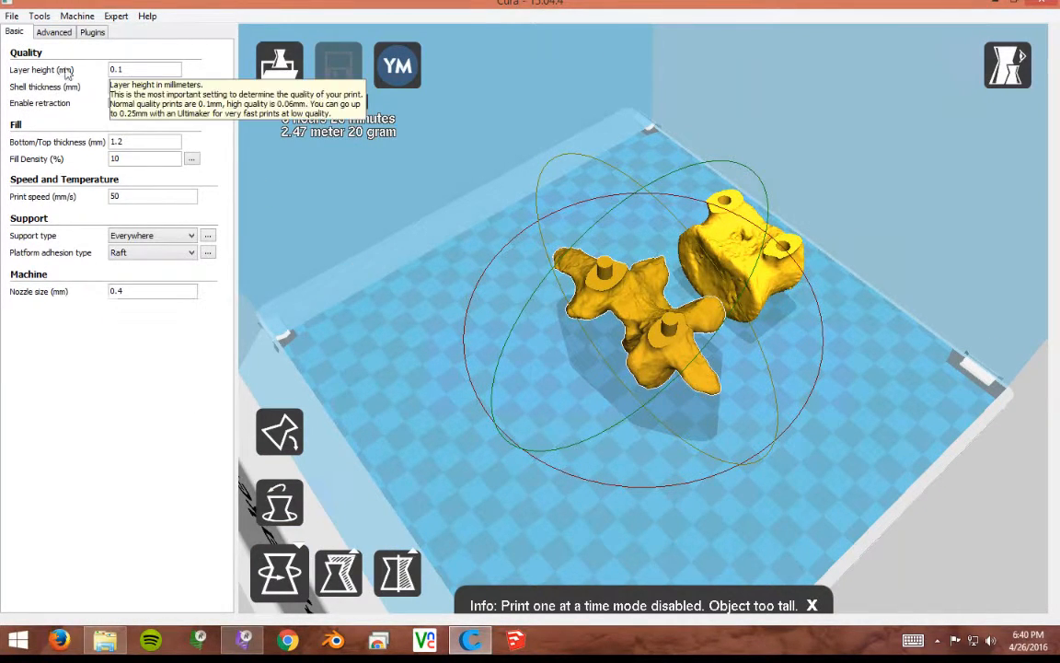
# Review the layer height, shell thickness and bottom/top thickness settings for the print
pyautogui.click(127, 69)
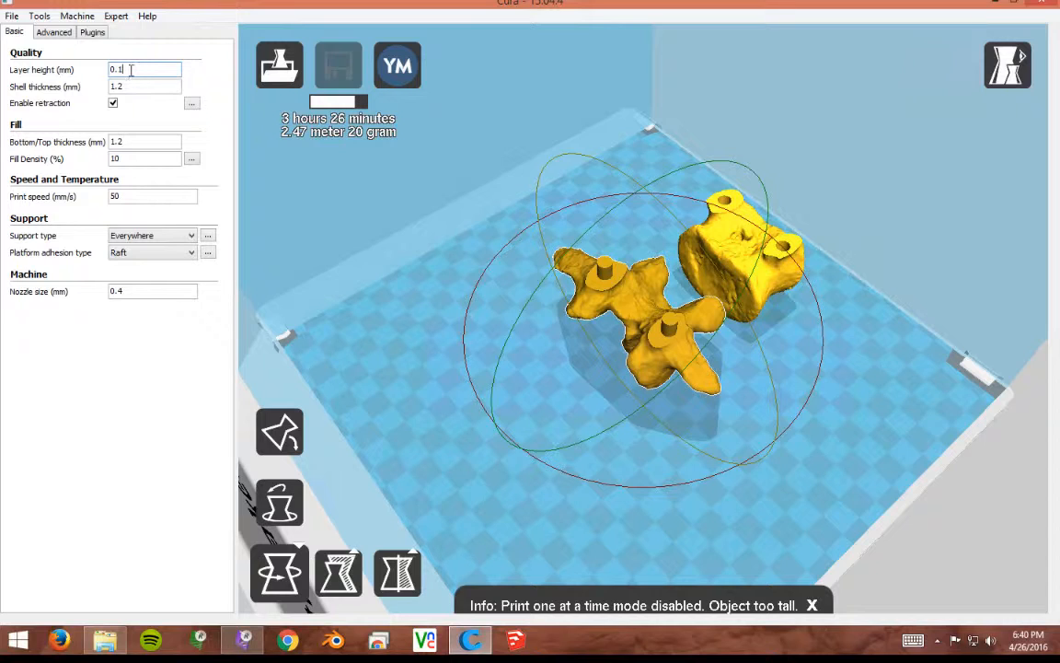
pyautogui.doubleClick(140, 69)
pyautogui.click(142, 69)
pyautogui.click(130, 86)
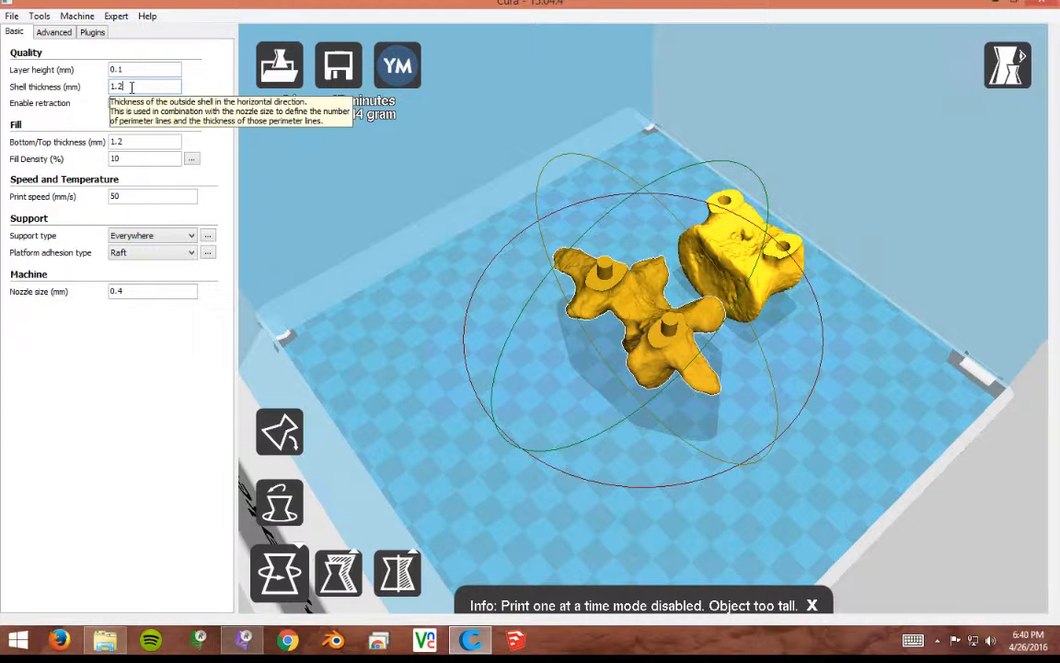
pyautogui.click(138, 140)
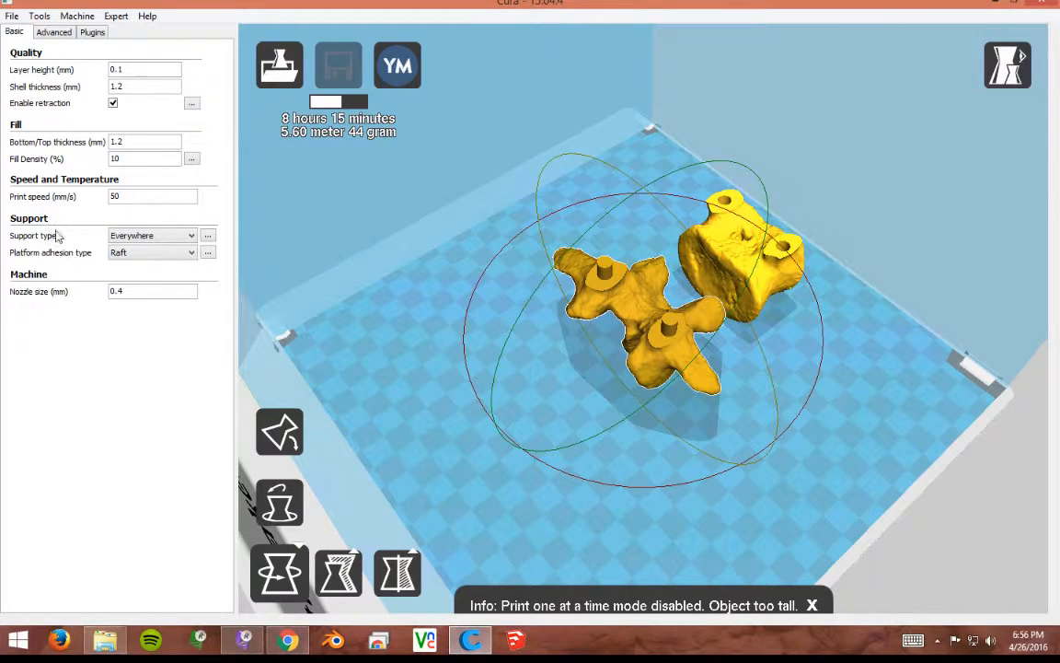
# Review the available support types and platform adhesion types, and the nozzle size setting
pyautogui.click(127, 238)
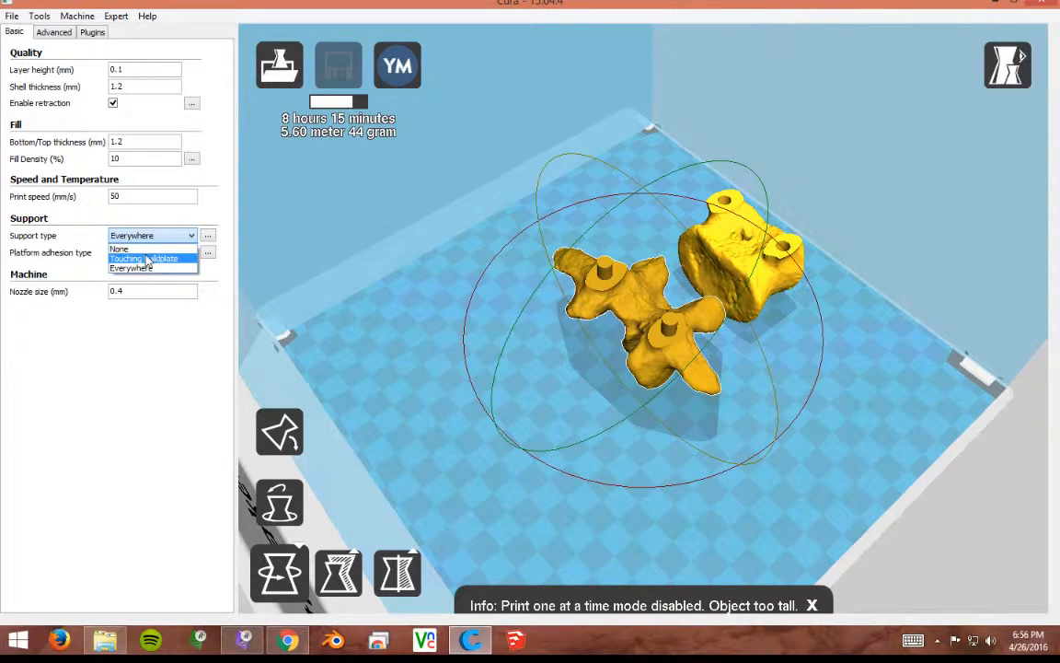
pyautogui.click(89, 235)
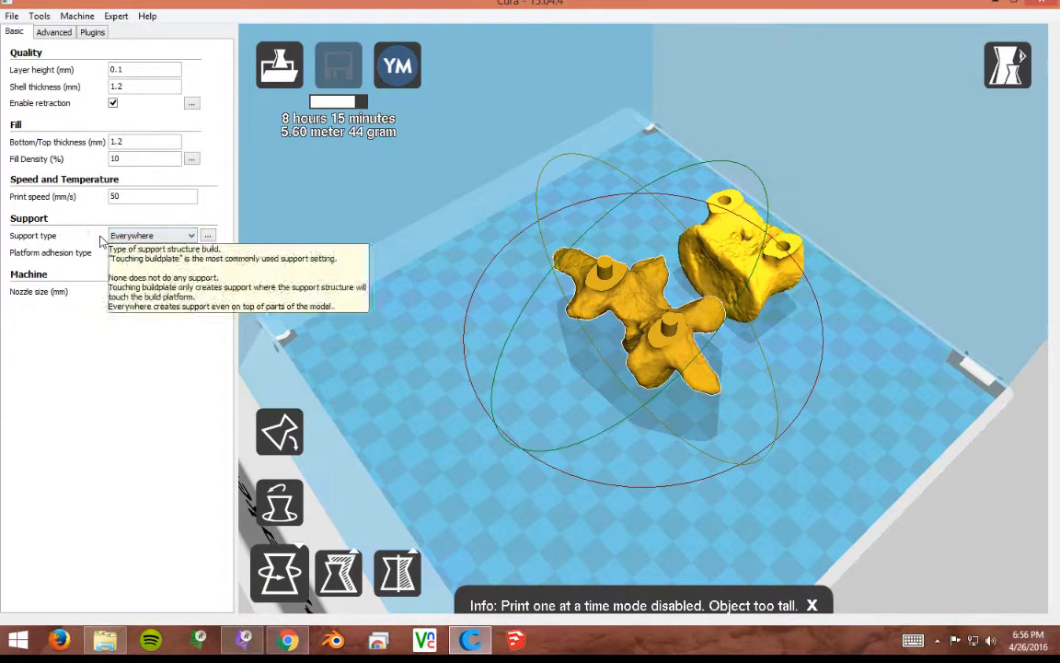
pyautogui.click(159, 237)
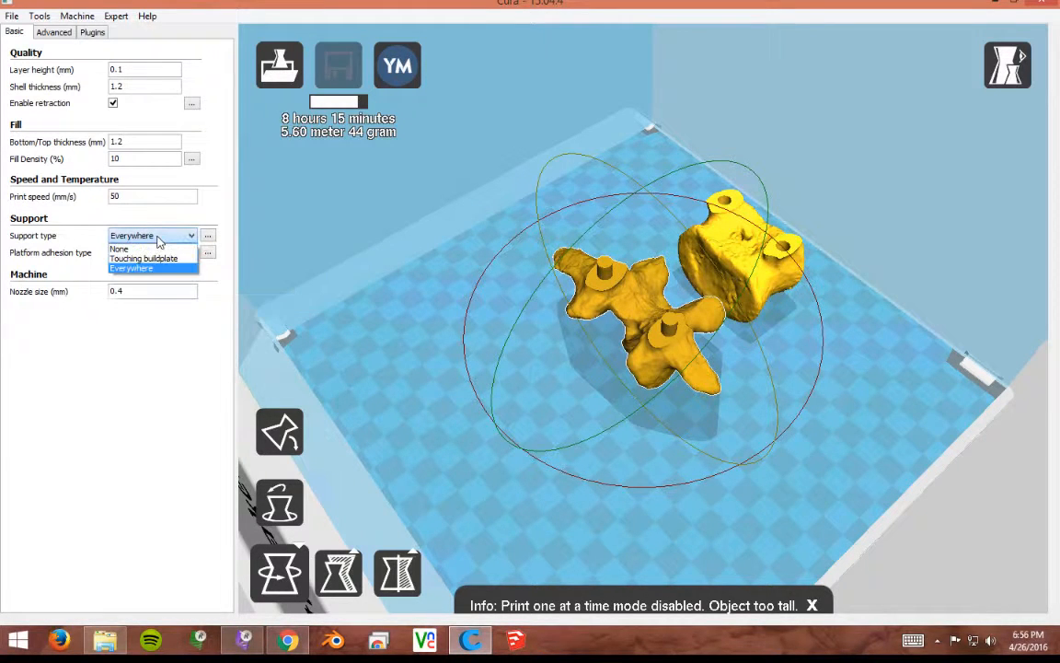
pyautogui.click(145, 259)
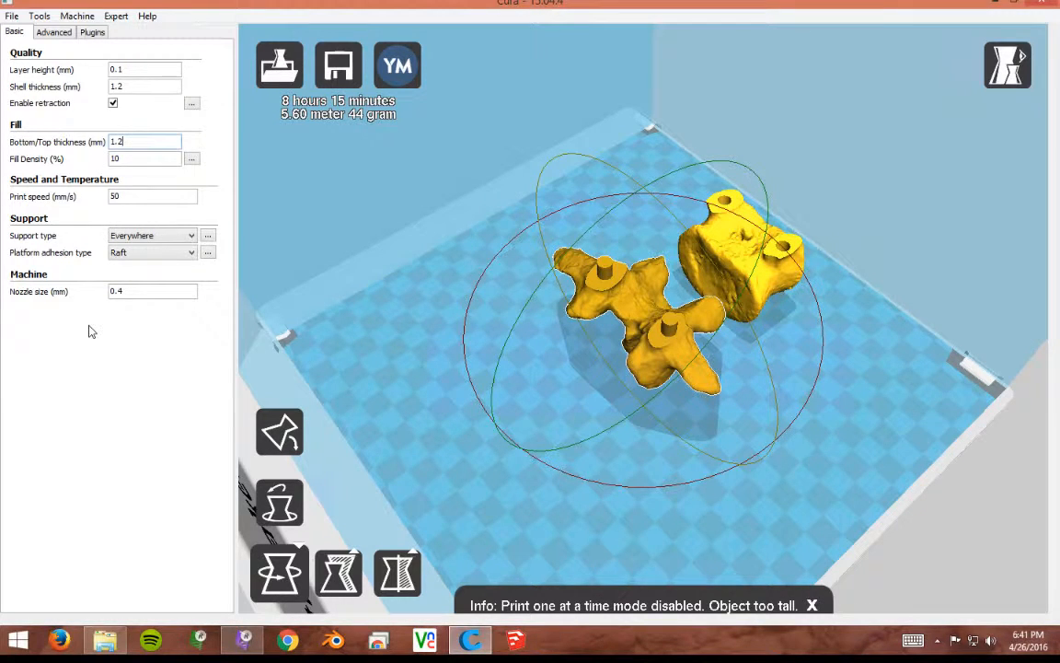
pyautogui.click(175, 254)
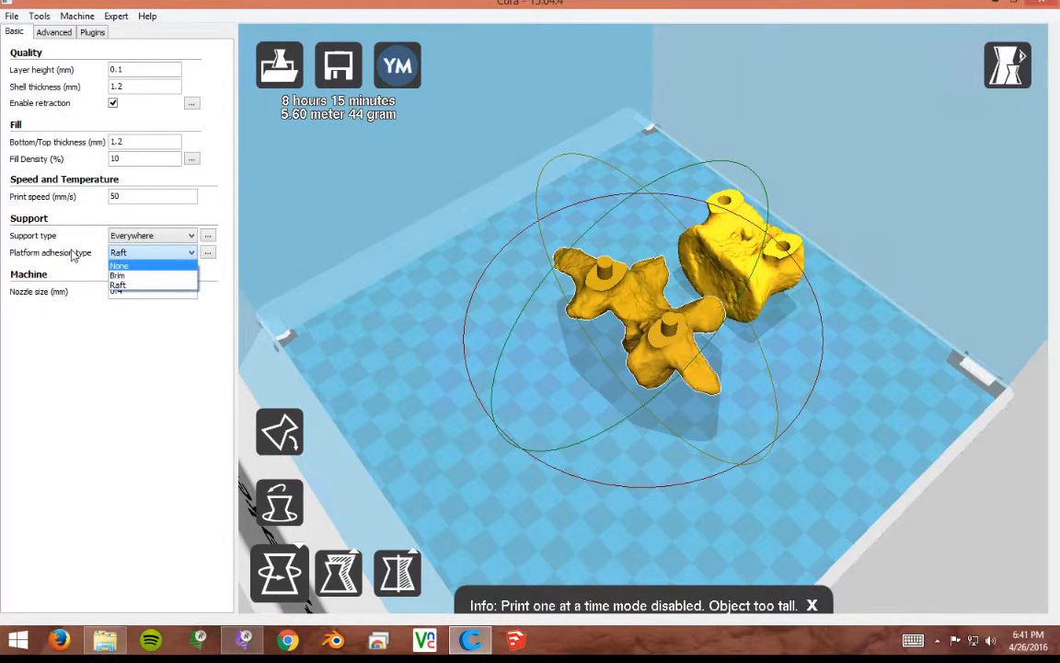
pyautogui.click(138, 254)
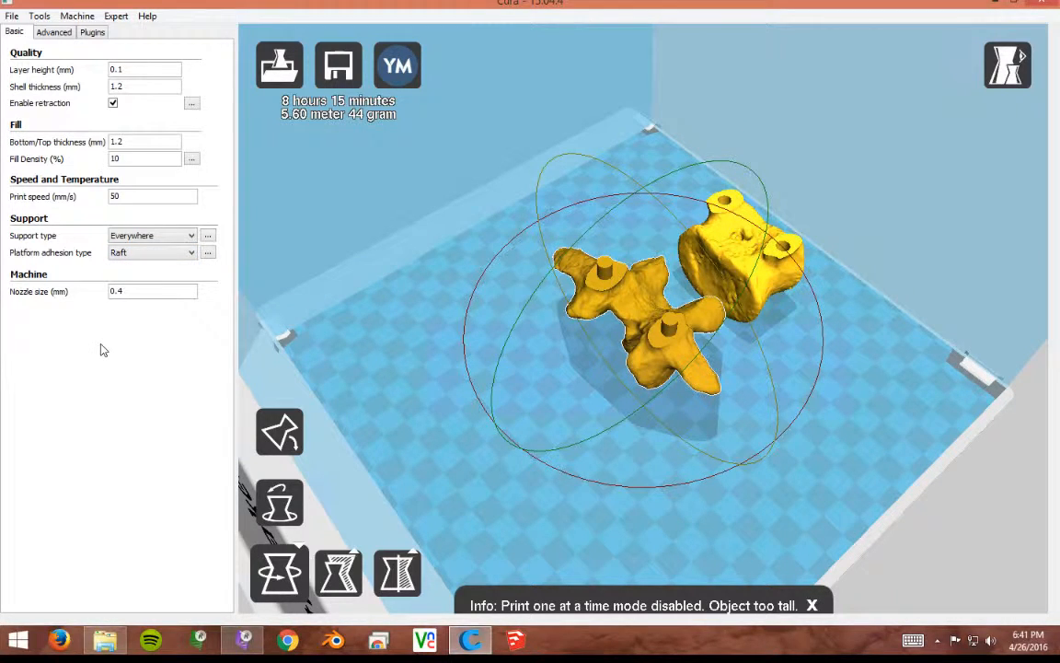
pyautogui.click(130, 291)
# Look over the advanced print settings and available plugins, and return to the basic settings
pyautogui.click(55, 33)
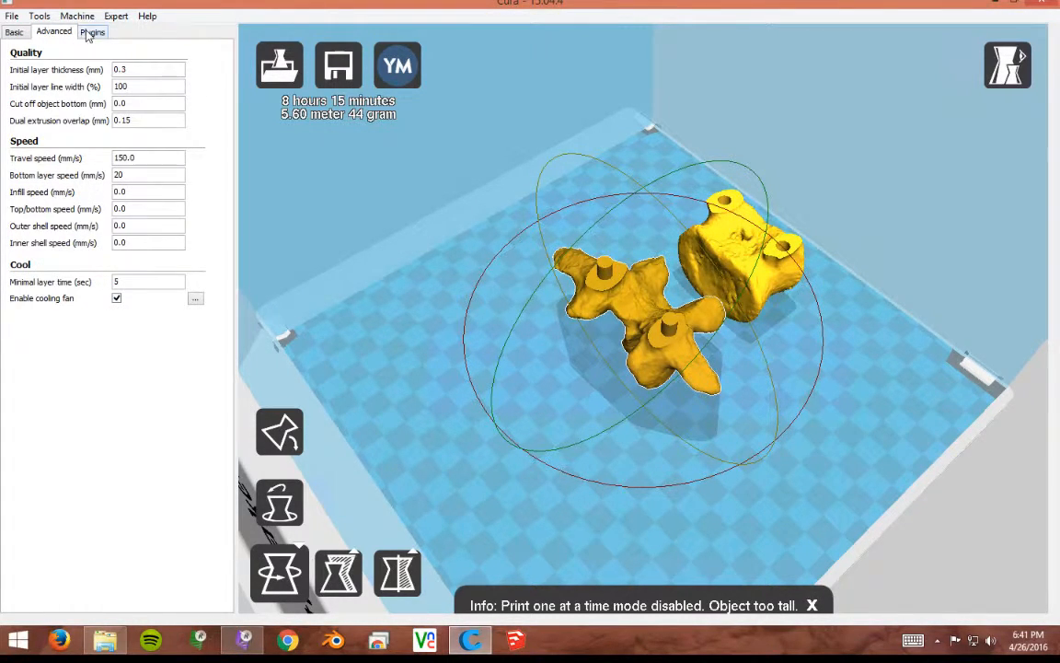
pyautogui.click(89, 33)
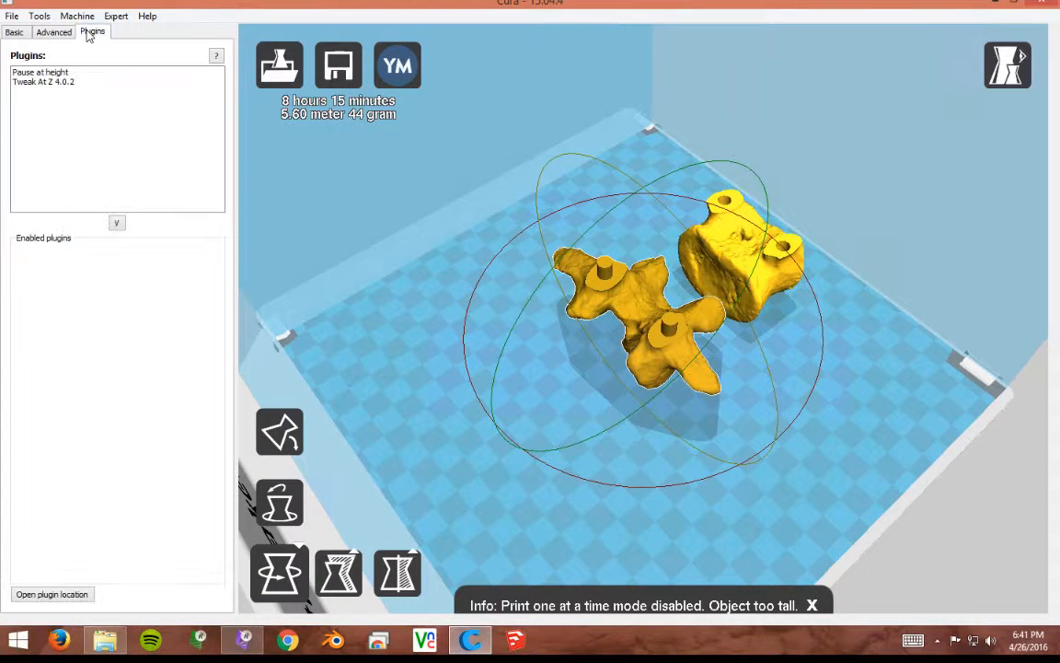
pyautogui.click(24, 34)
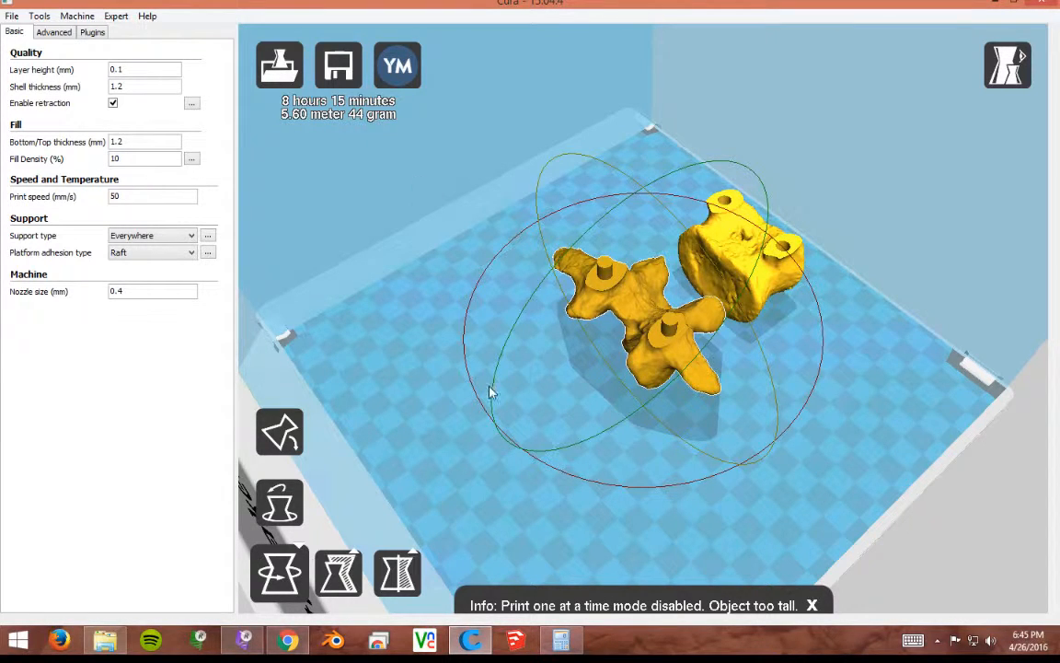
# Switch to Chrome and look up the price of an Ultimaker PLA filament spool on the Dynamism store page
pyautogui.click(288, 642)
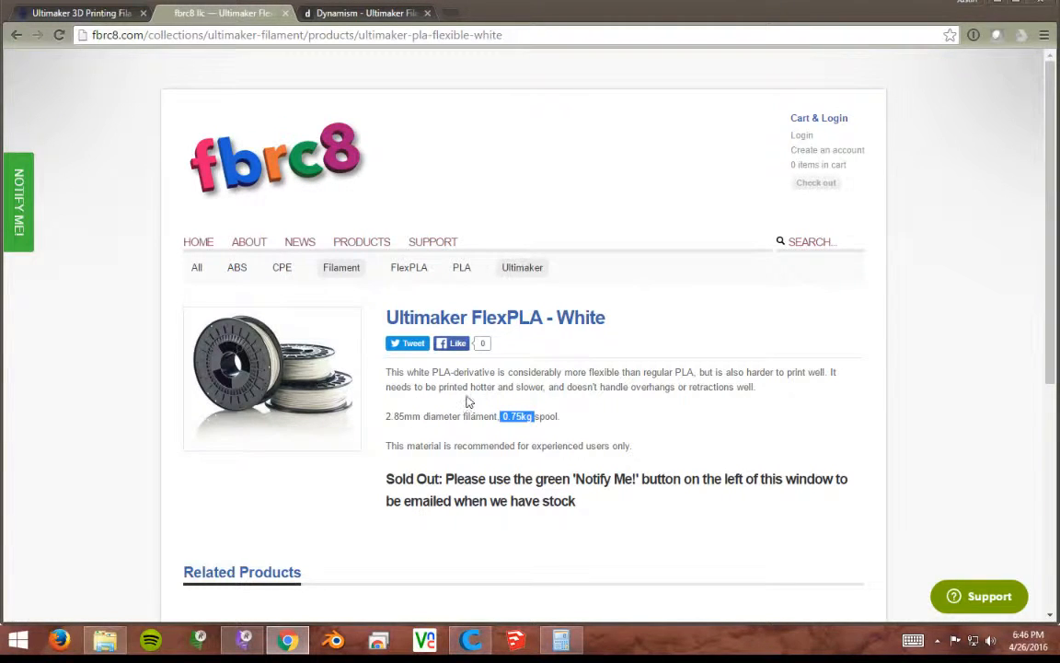
pyautogui.click(350, 13)
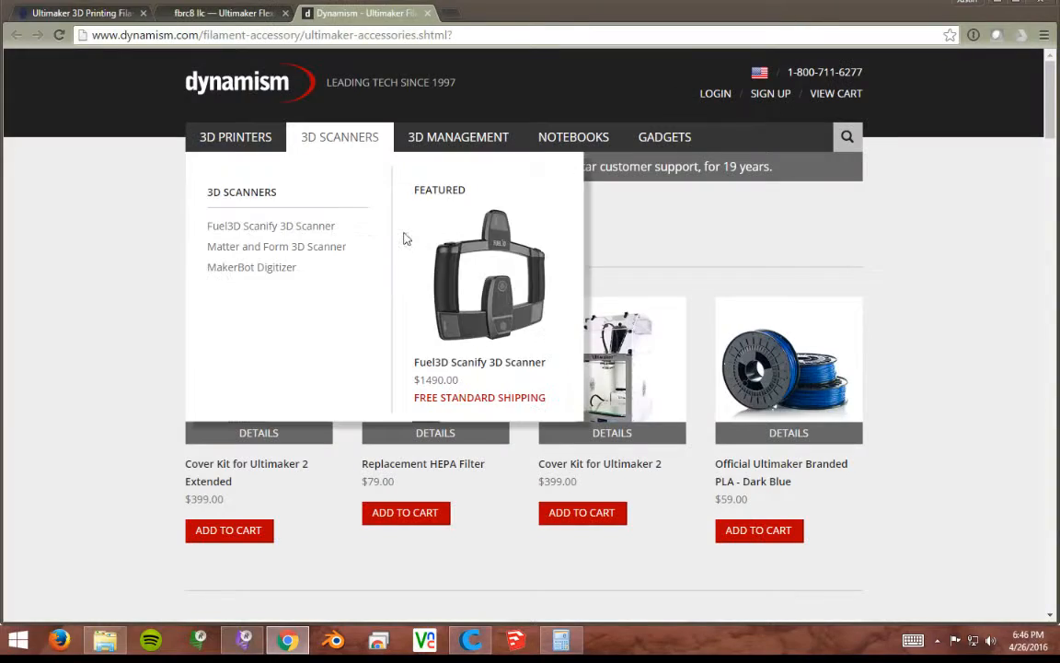
pyautogui.scroll(-4, 443, 444)
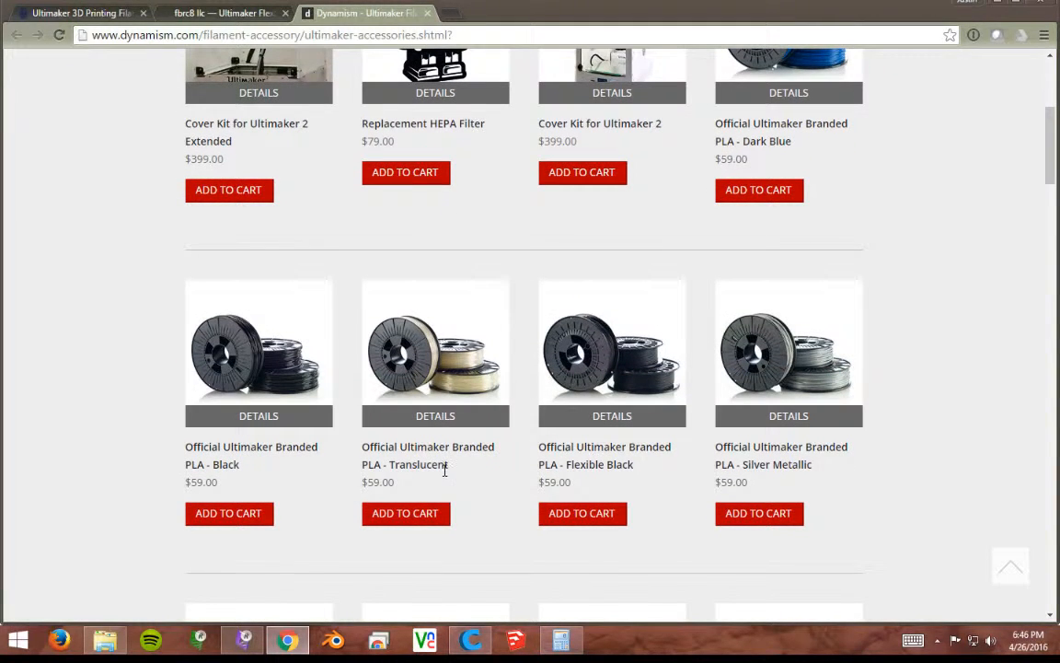
pyautogui.scroll(-1, 461, 490)
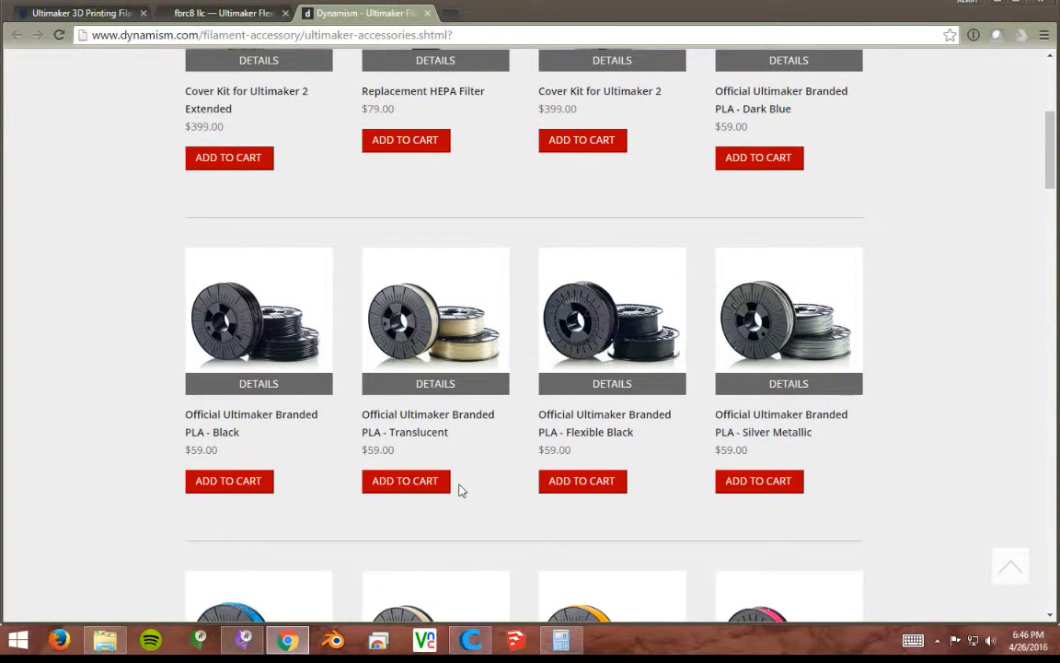
pyautogui.moveTo(384, 450); pyautogui.dragTo(369, 450)
pyautogui.click(399, 455)
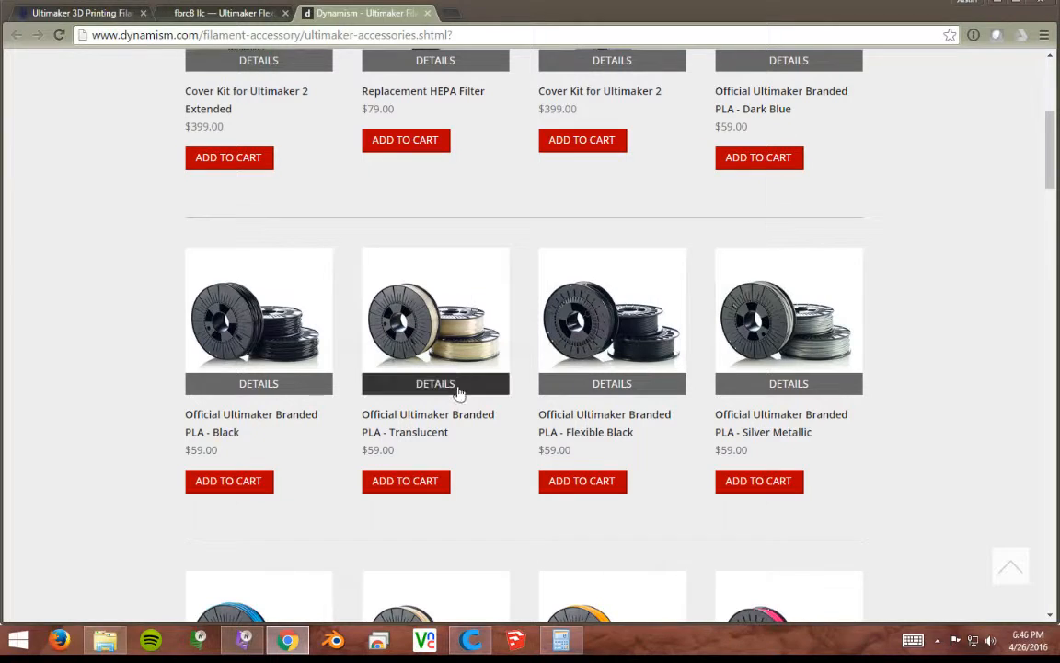
# Switch to Calculator and divide the print's 44 grams of filament by the 750-gram spool weight
pyautogui.click(561, 640)
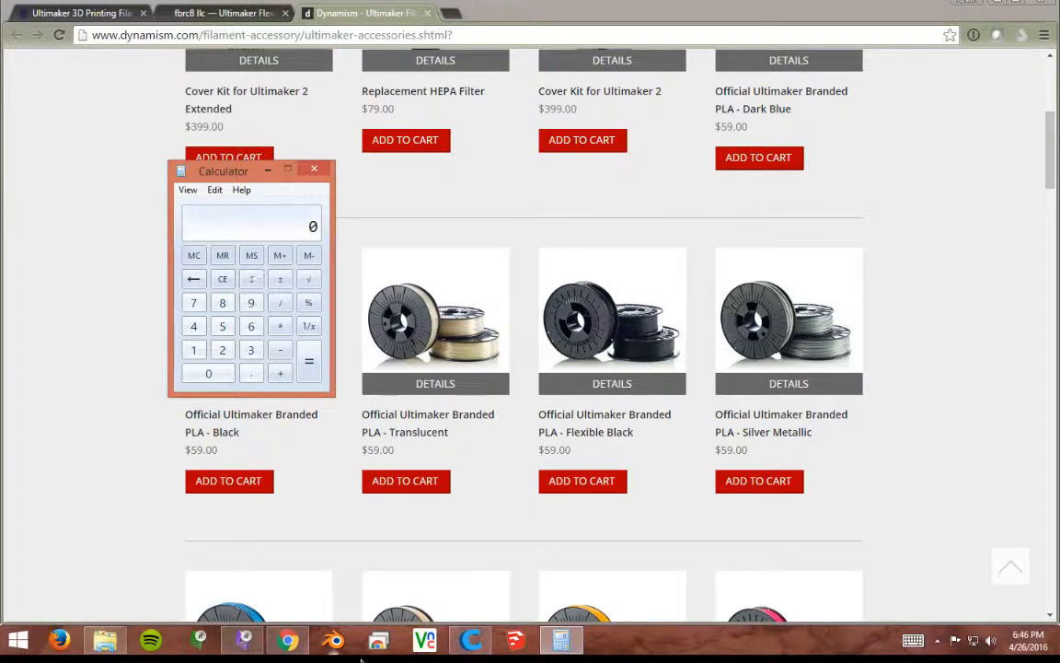
pyautogui.click(469, 639)
pyautogui.click(560, 640)
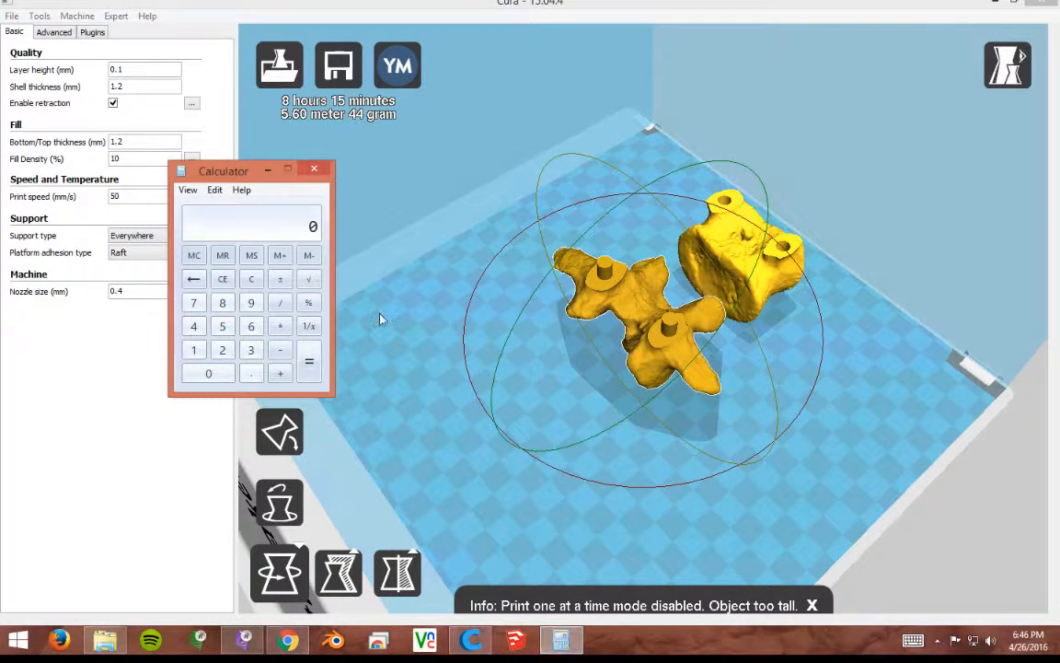
pyautogui.write('44/750')
pyautogui.press('Return')
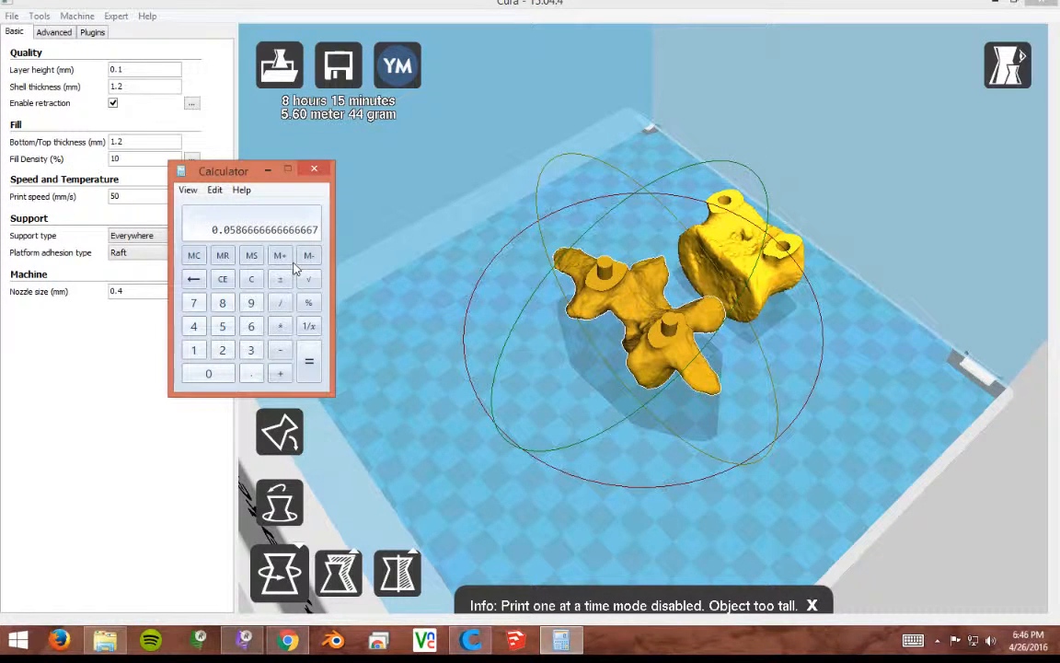
# Calculate the print's material cost by multiplying 0.06 by a spool price of 60, and close Calculator
pyautogui.click(251, 280)
pyautogui.write('.06')
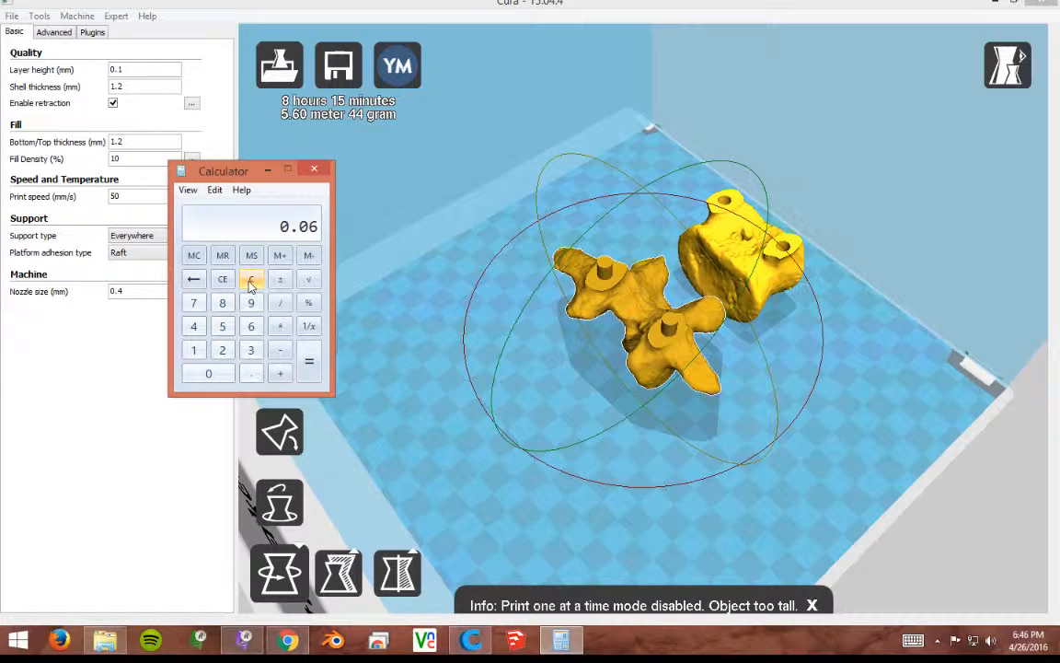
pyautogui.press('+')
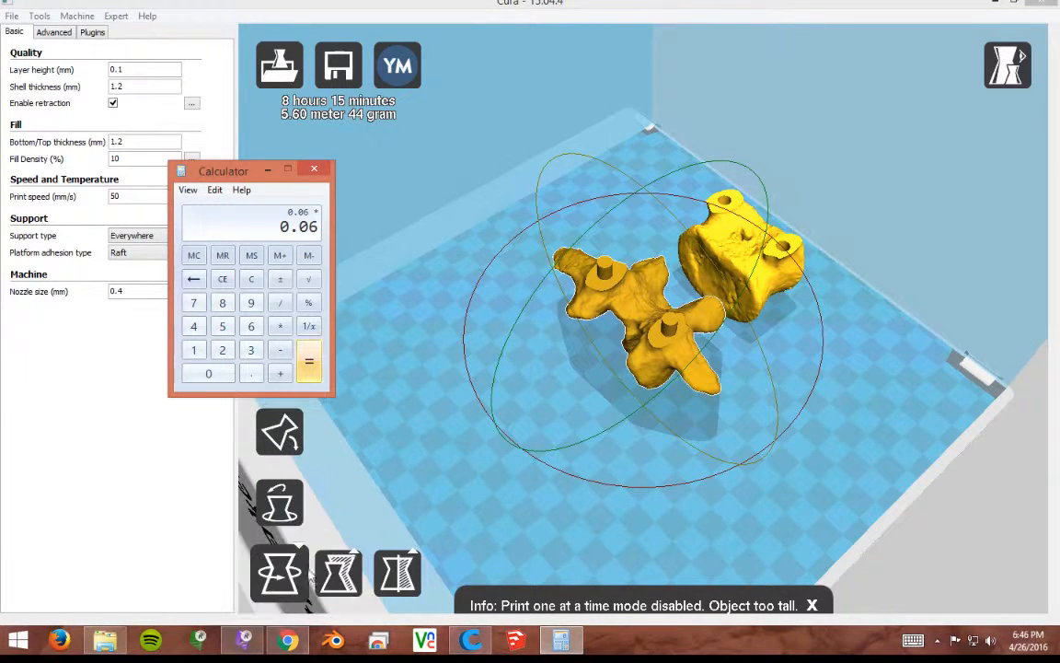
pyautogui.click(291, 641)
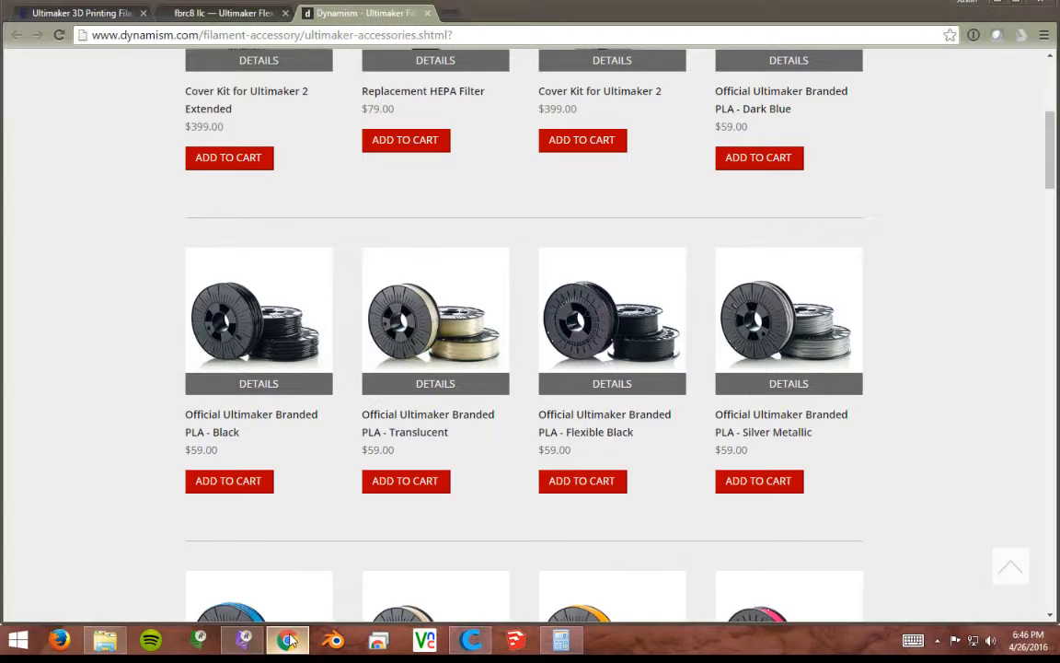
pyautogui.click(561, 641)
pyautogui.write('60')
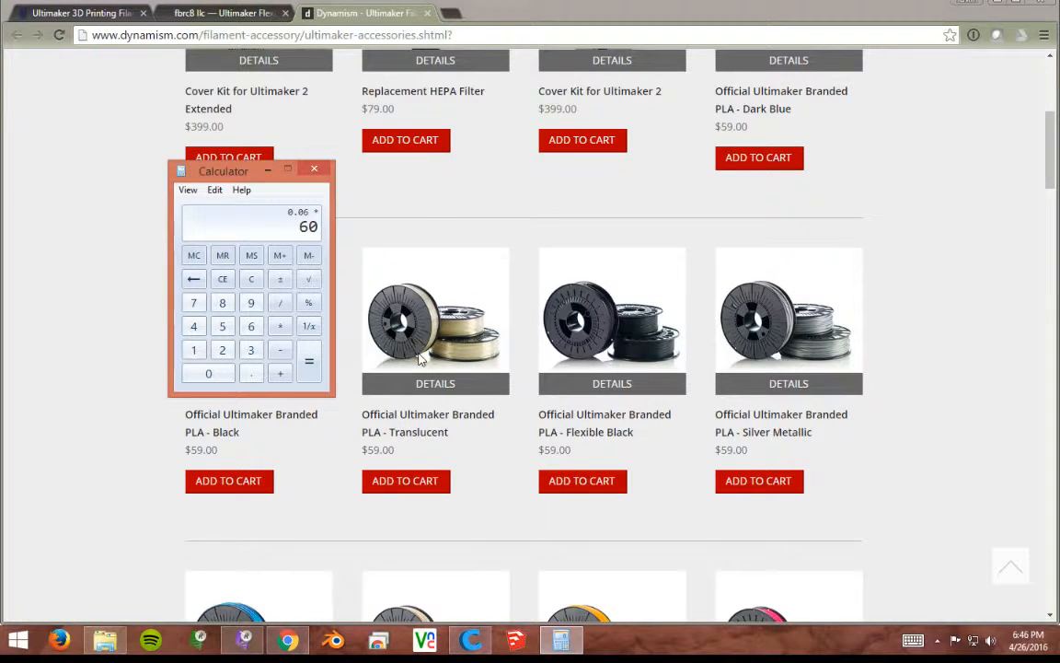
pyautogui.press('Return')
pyautogui.click(315, 173)
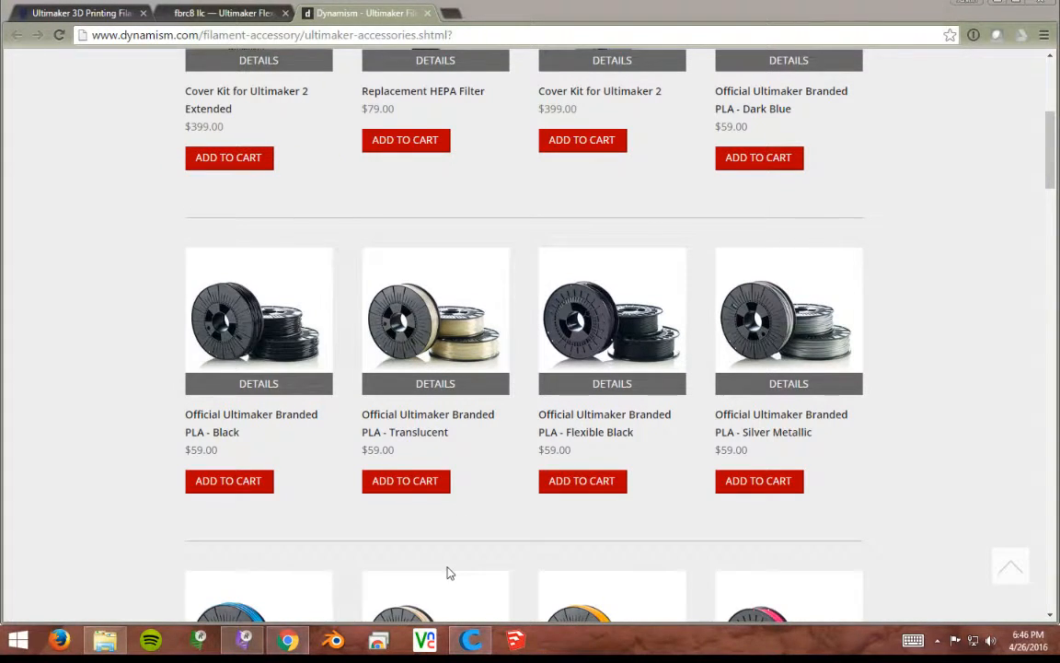
# Switch back to Cura and bring up the dialog for saving the toolpath as GCode, closing it without saving
pyautogui.hotkey('alt', 'Tab')
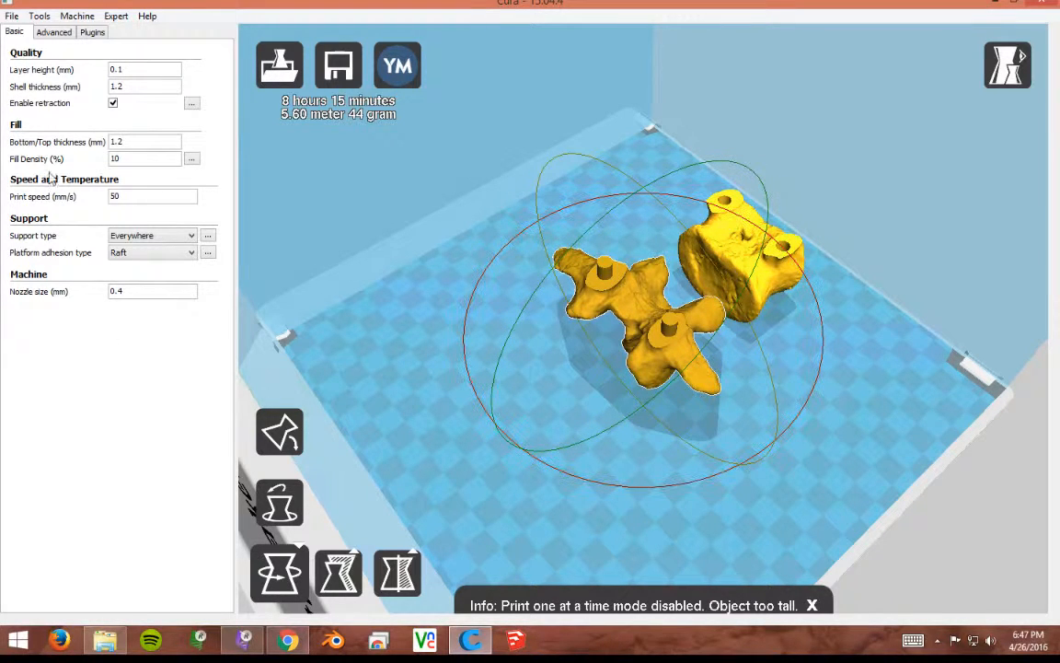
pyautogui.click(12, 16)
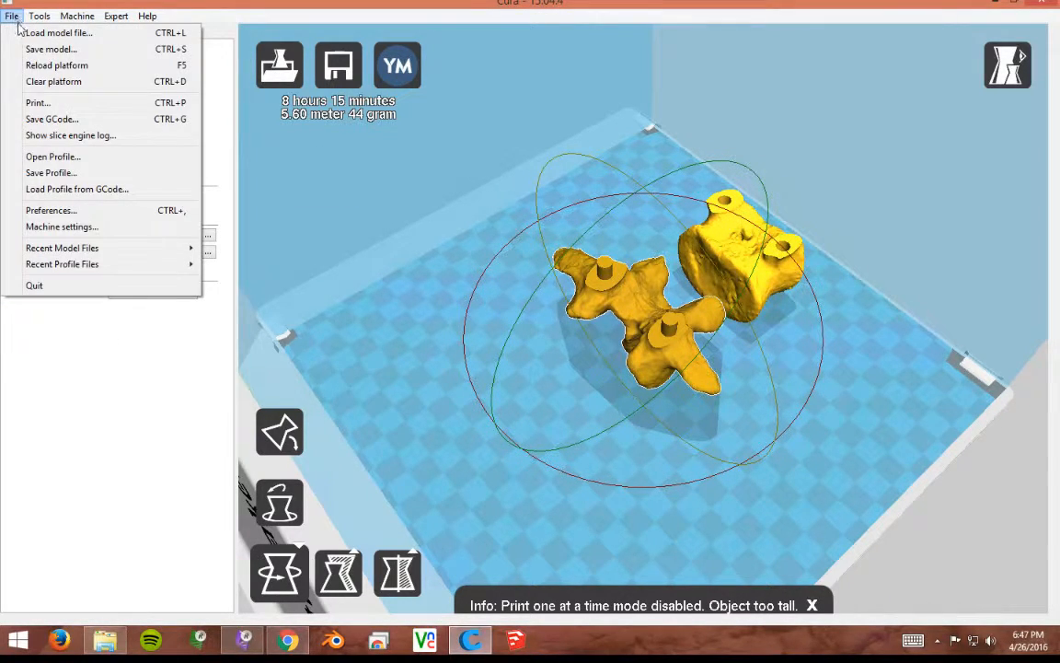
pyautogui.click(53, 120)
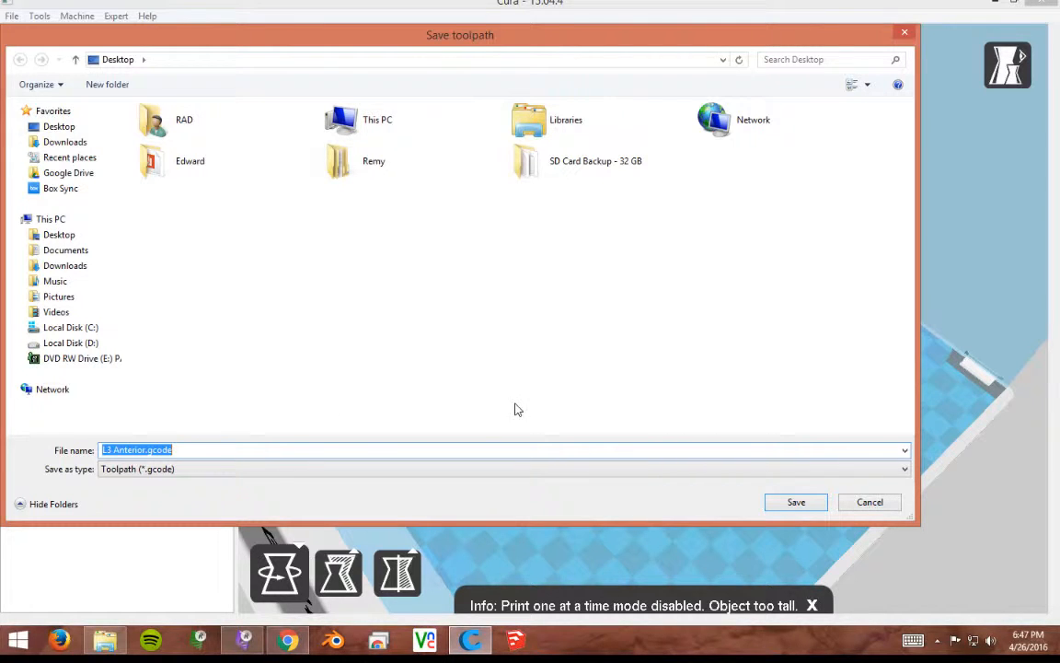
pyautogui.click(869, 504)
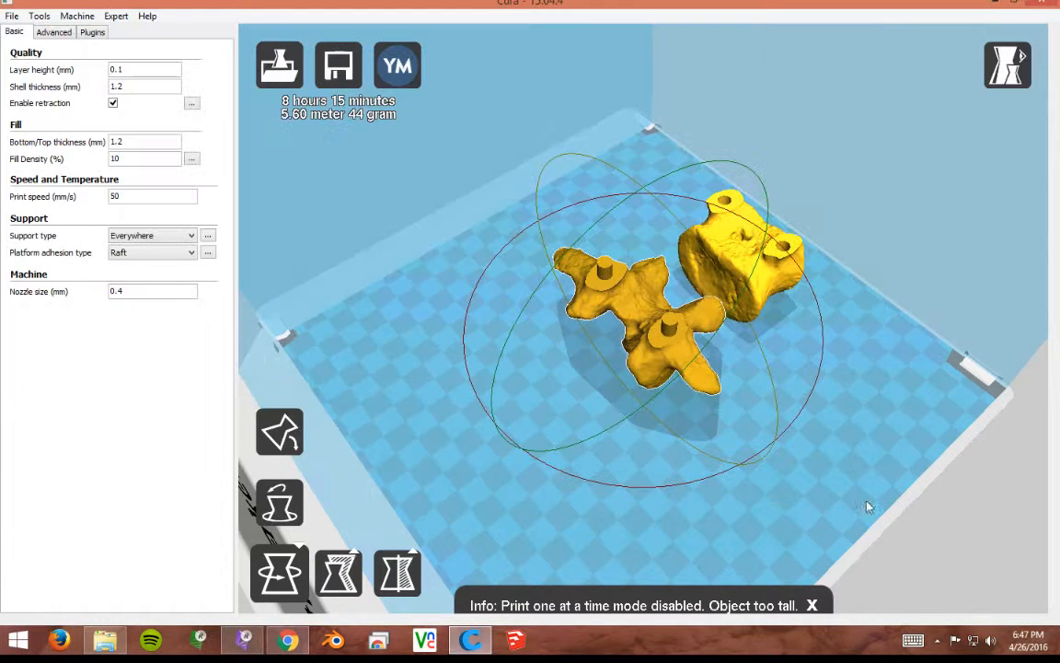